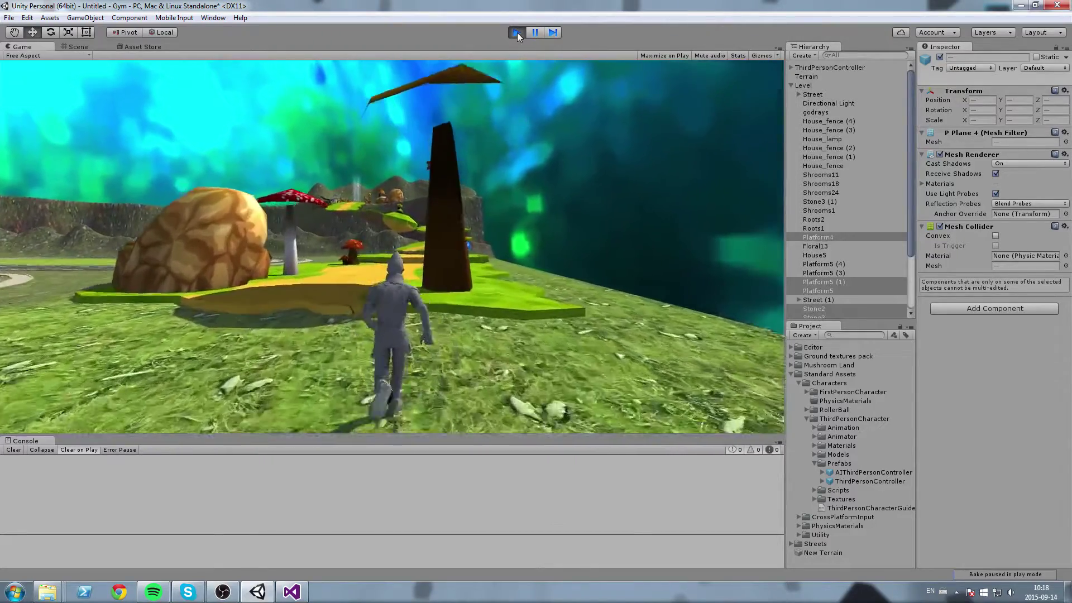
key("space")
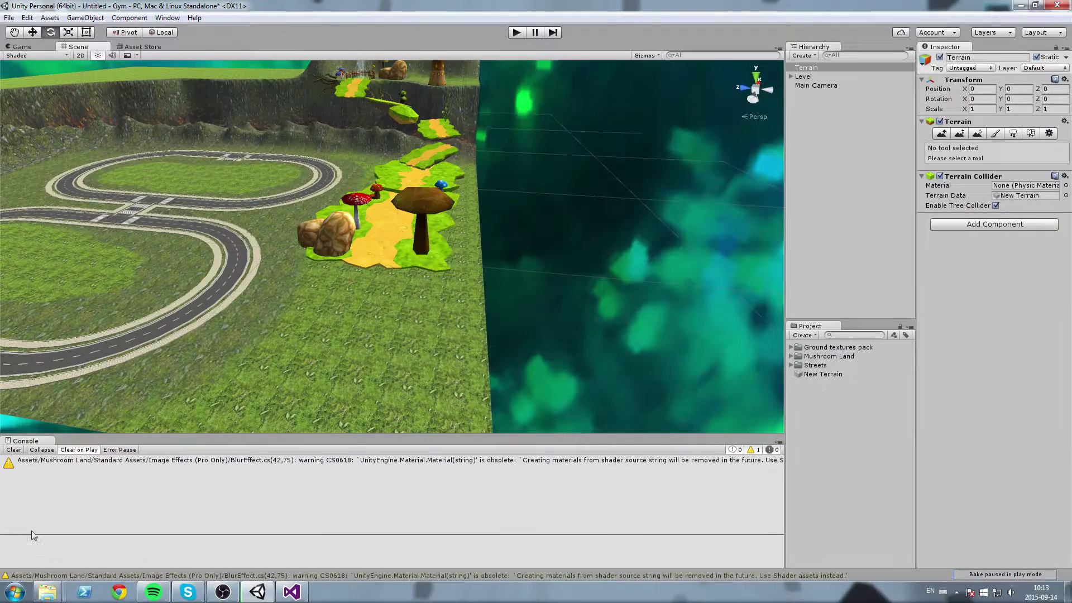
Step: Open the import of the Characters standard package for this project
middle_click_drag(221, 391, 398, 279)
scroll(394, 327, "up", 4)
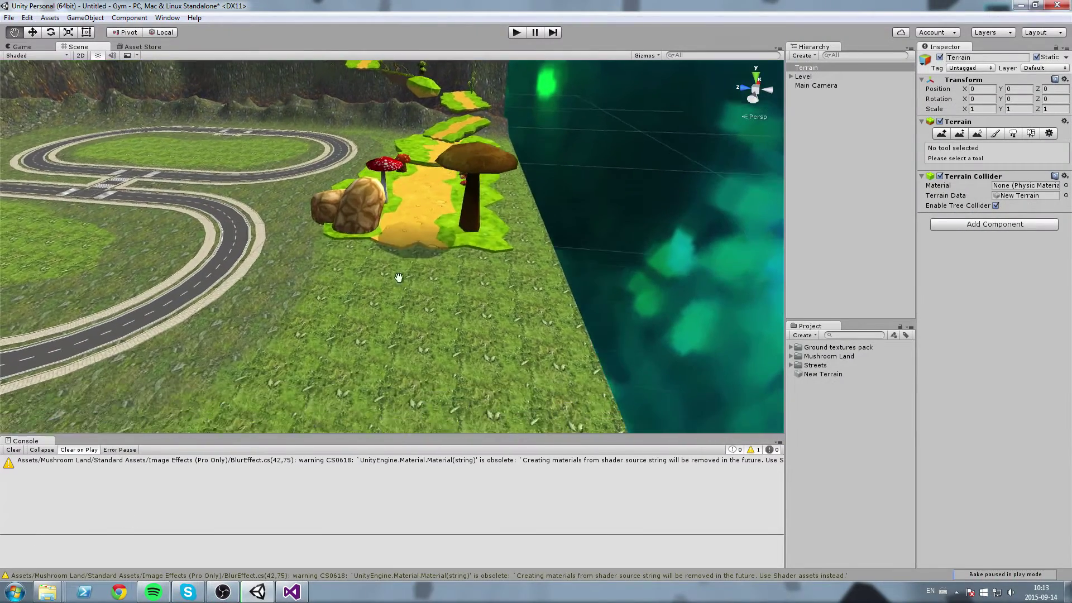
scroll(397, 294, "up", 1)
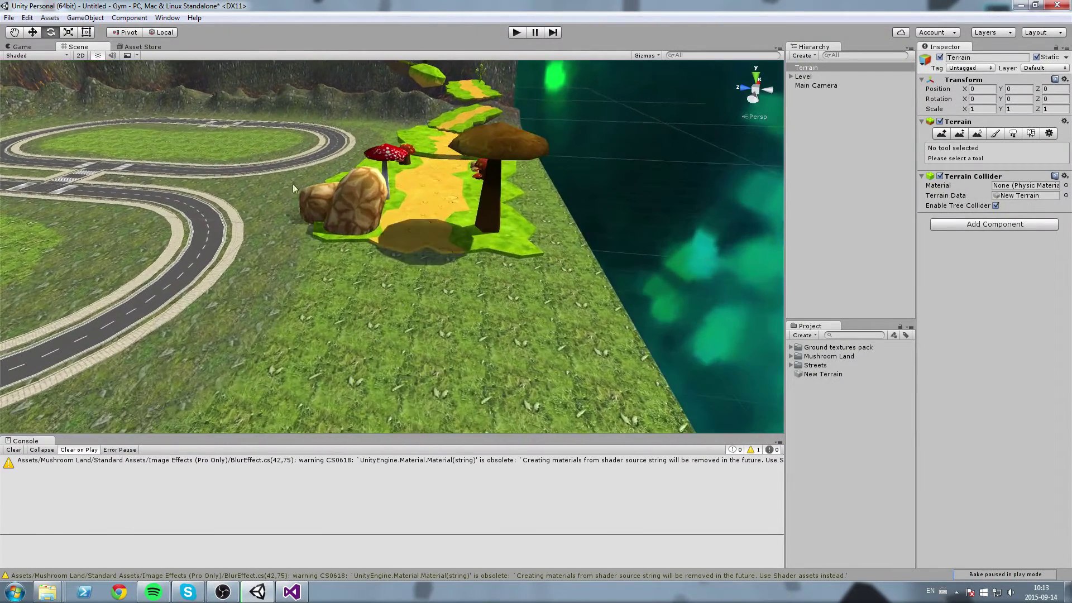
left_click(49, 17)
mouse_move(77, 96)
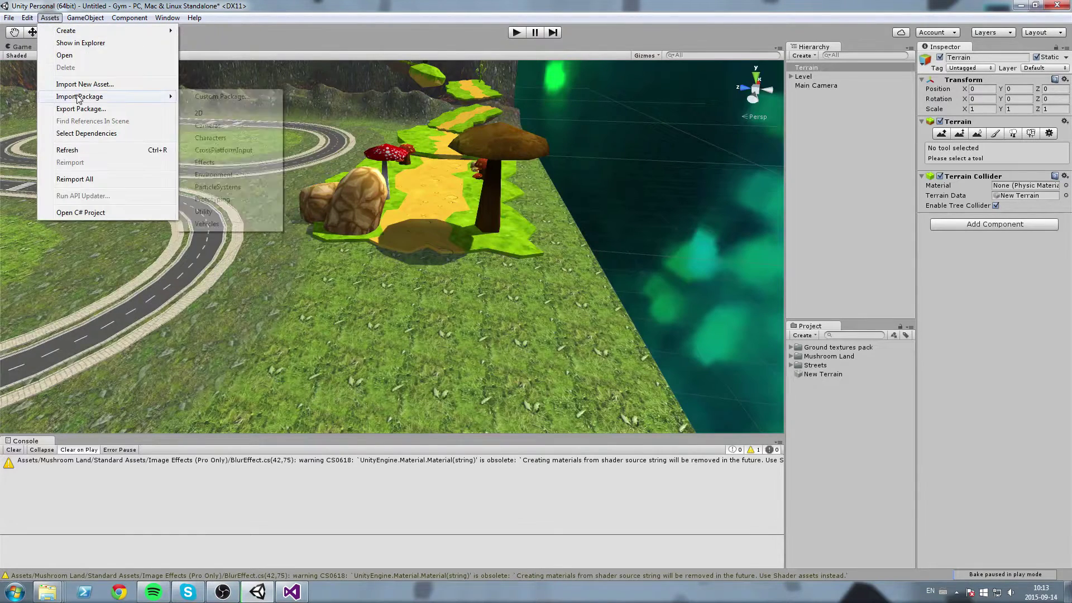
left_click(241, 137)
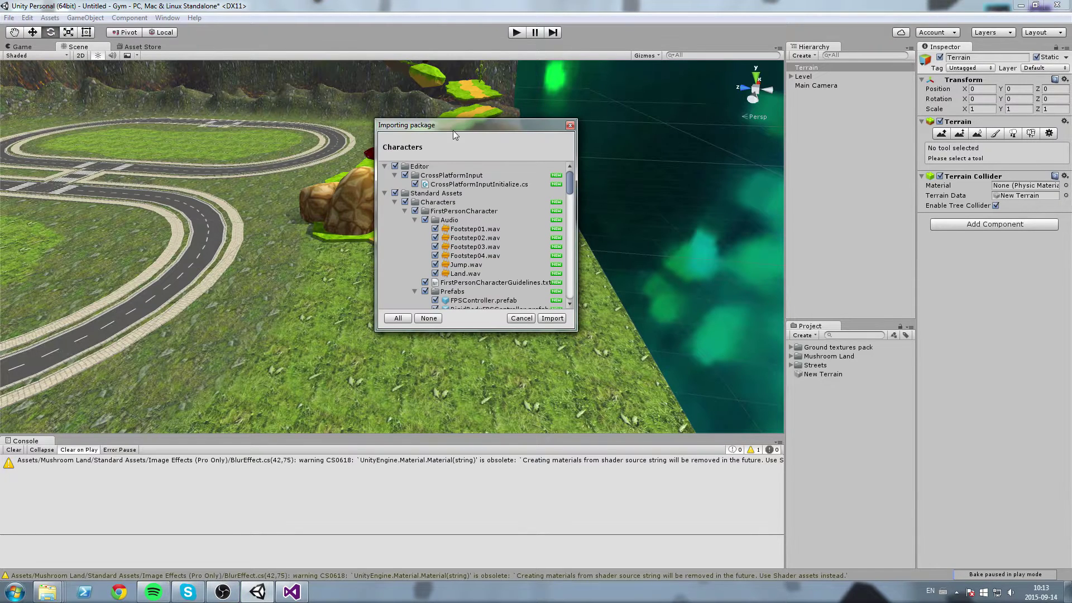
left_click_drag(453, 130, 239, 90)
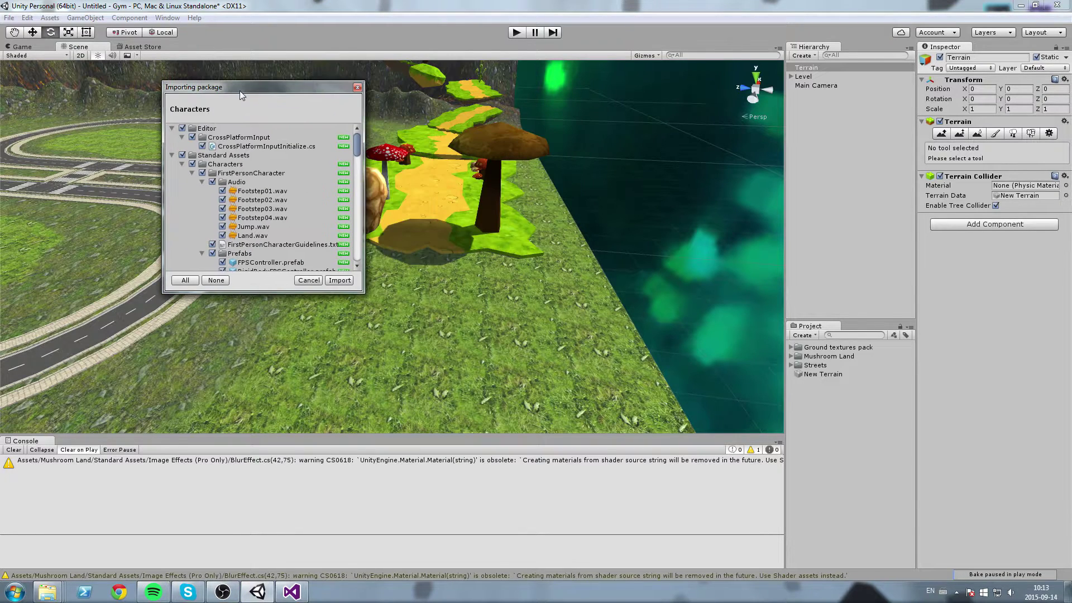
Step: Review the package's Editor and Standard Assets folders, then import all of its contents
left_click(173, 128)
left_click(171, 137)
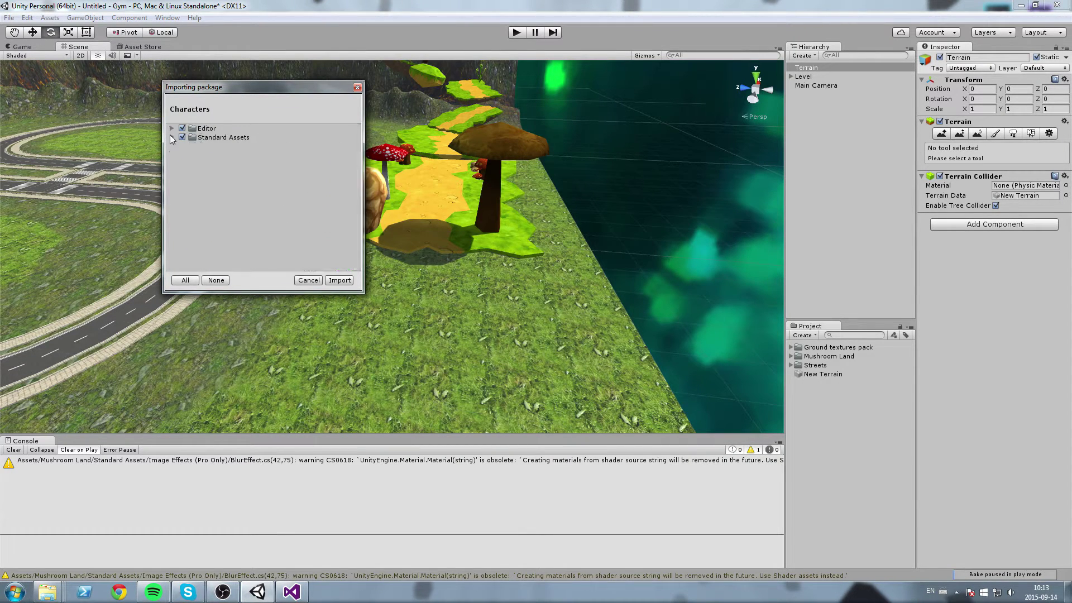
left_click(170, 136)
left_click(172, 128)
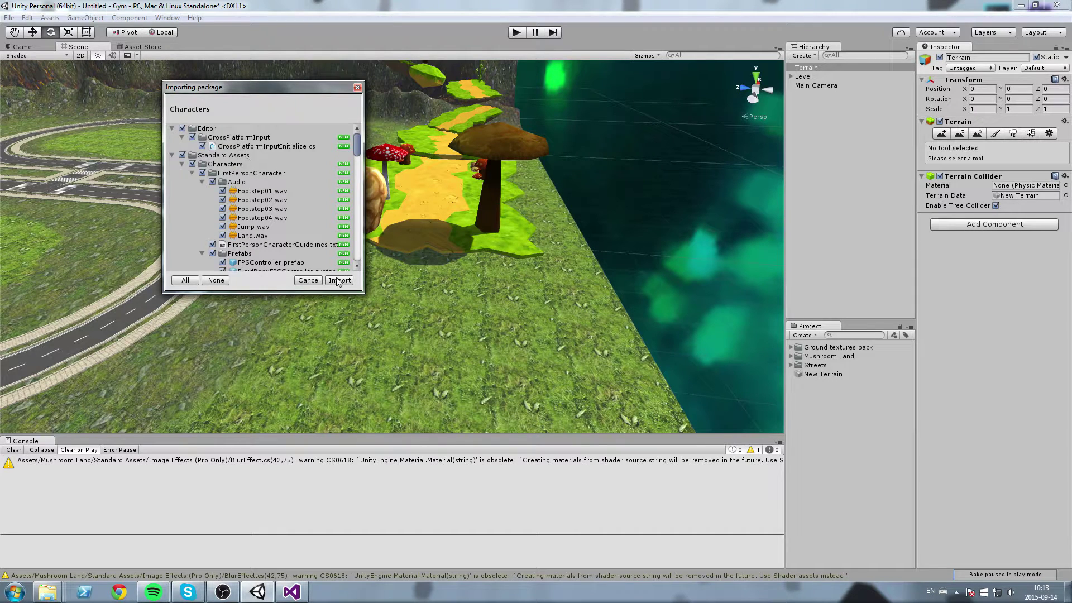
left_click(339, 280)
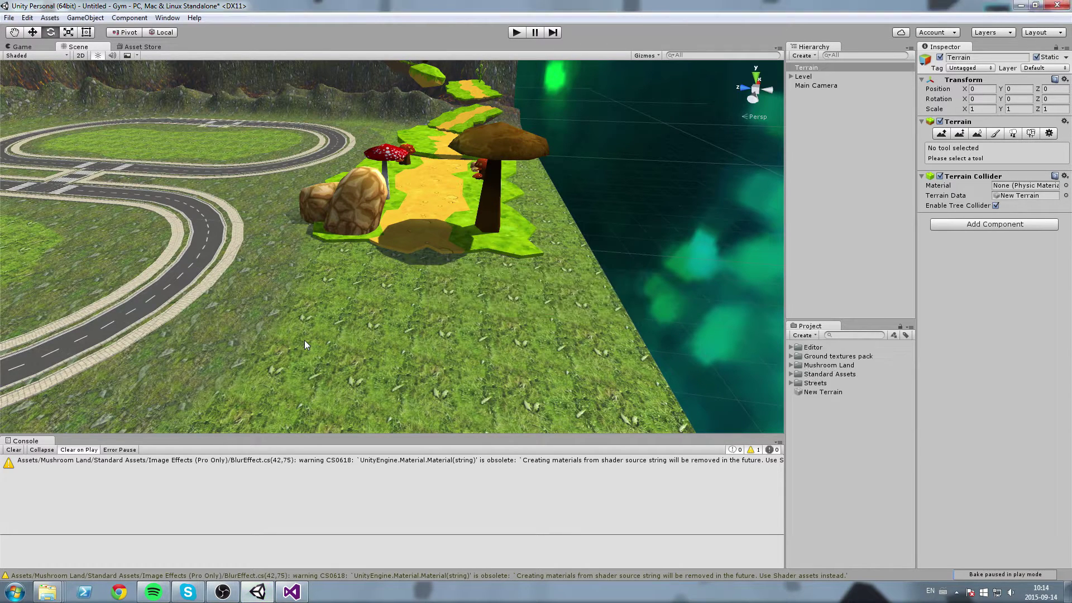
Step: Expand the Standard Assets folder with its Characters subfolder collapsed, and clear the console messages
left_click(789, 374)
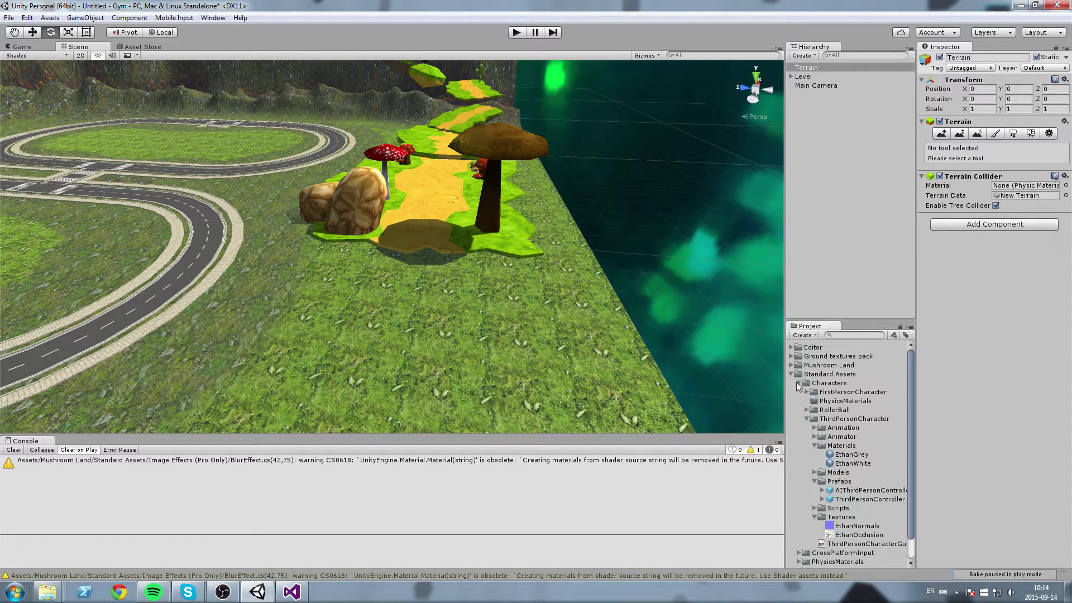
left_click(800, 383)
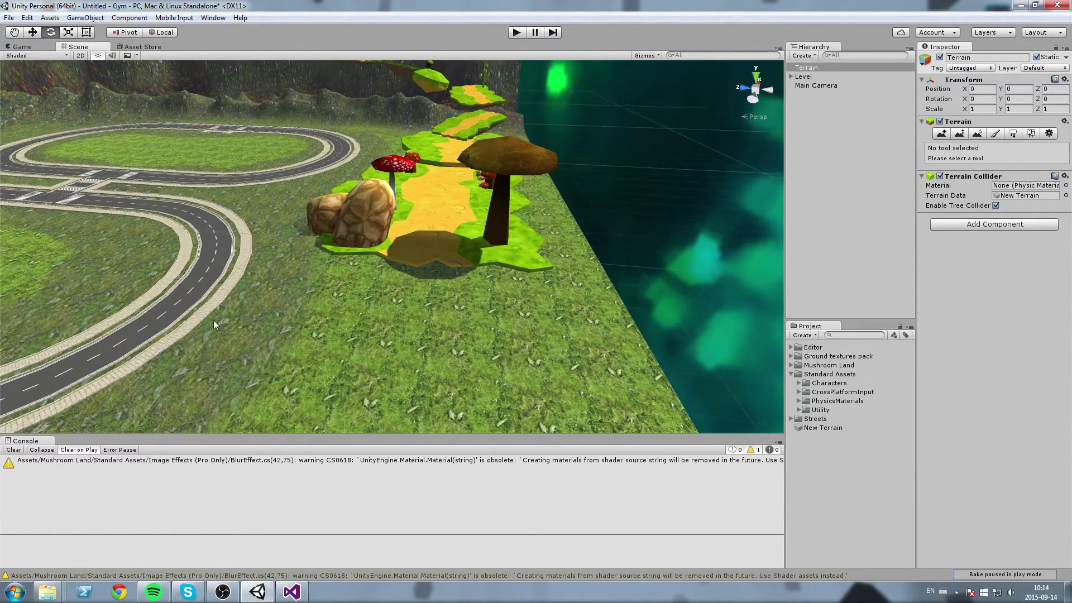
left_click(16, 450)
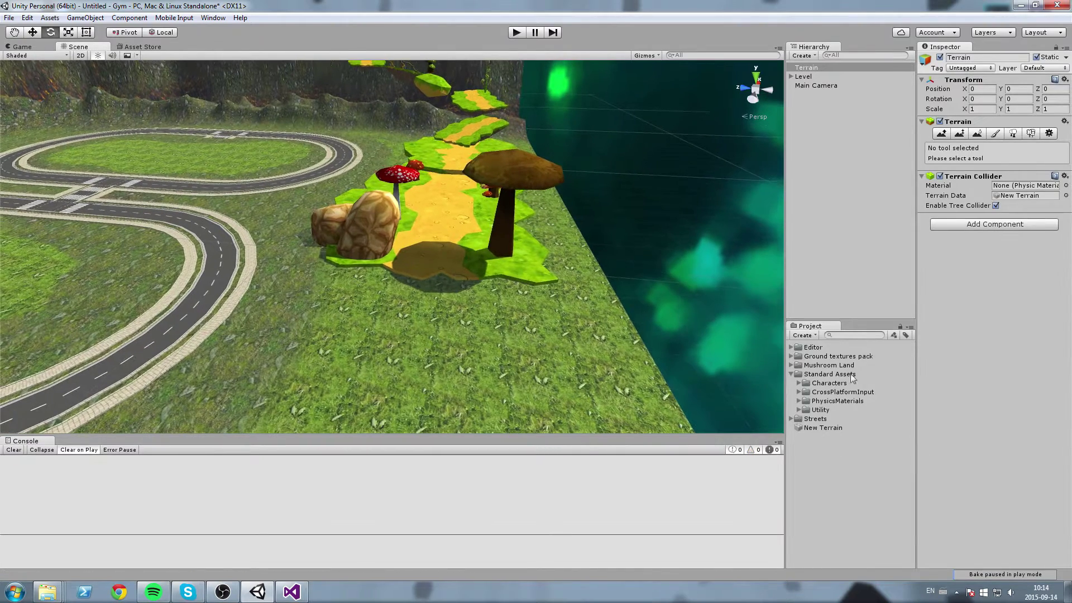
Step: Examine the imported Editor folder and its CrossPlatformInput subfolder, then collapse it again
left_click(809, 347)
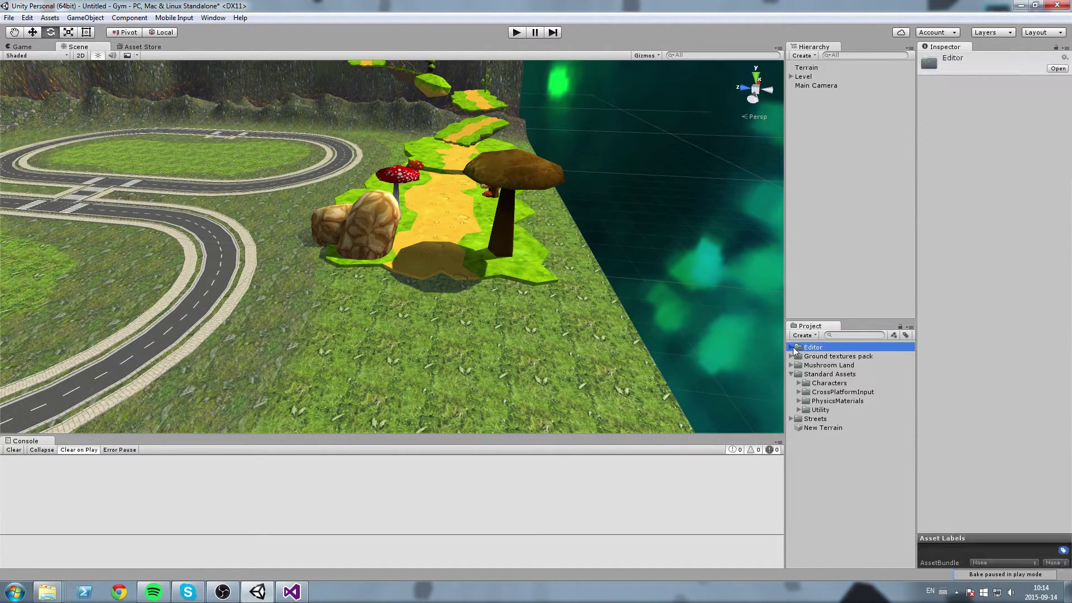
right_click_drag(625, 334, 590, 299)
scroll(567, 340, "up", 2)
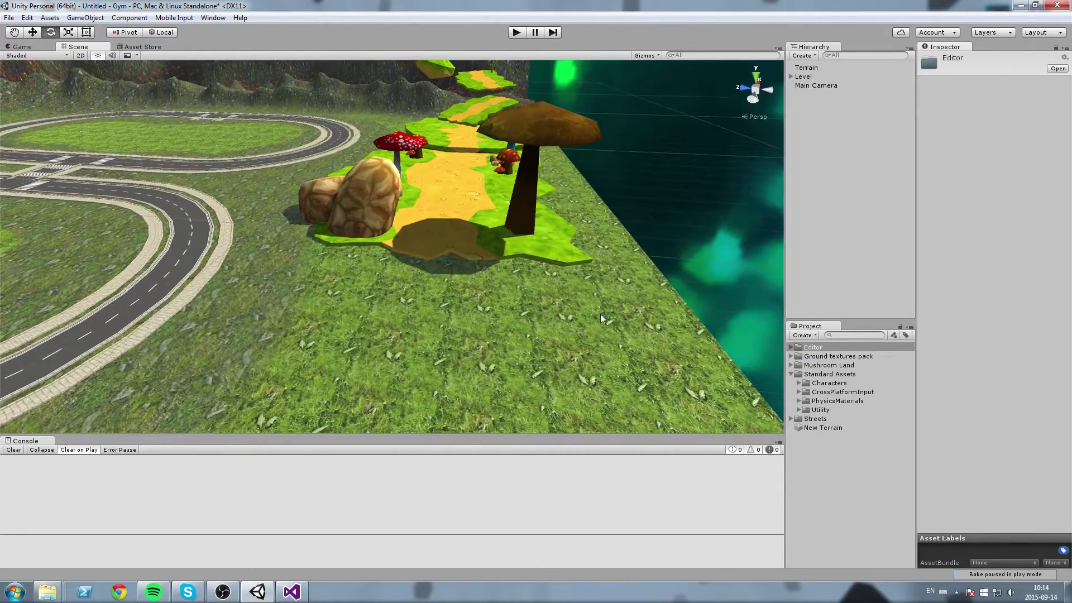
left_click(792, 347)
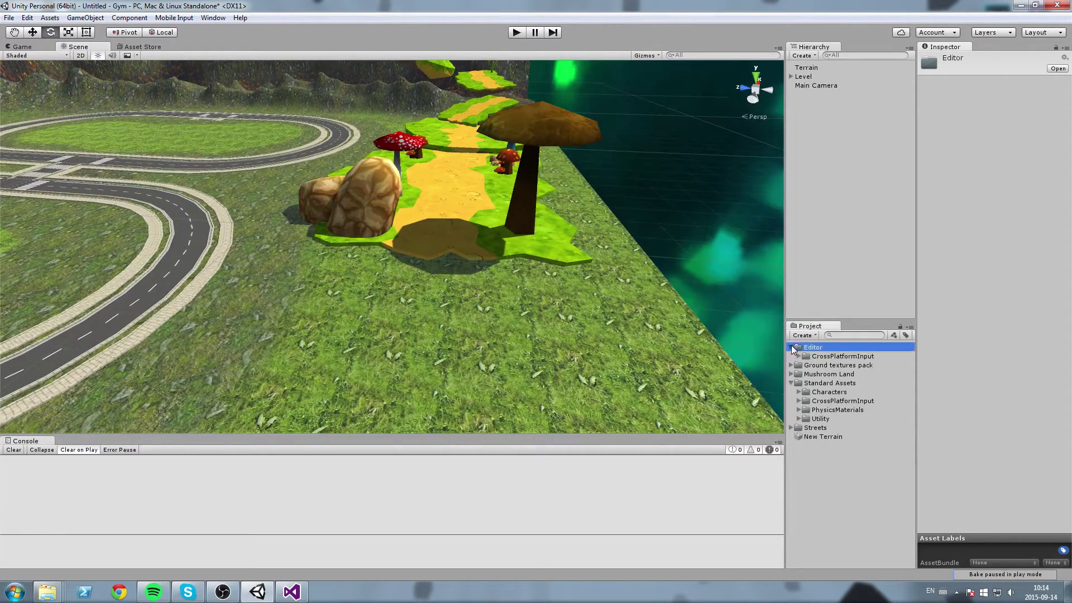
left_click(799, 357)
left_click(799, 356)
left_click(792, 347)
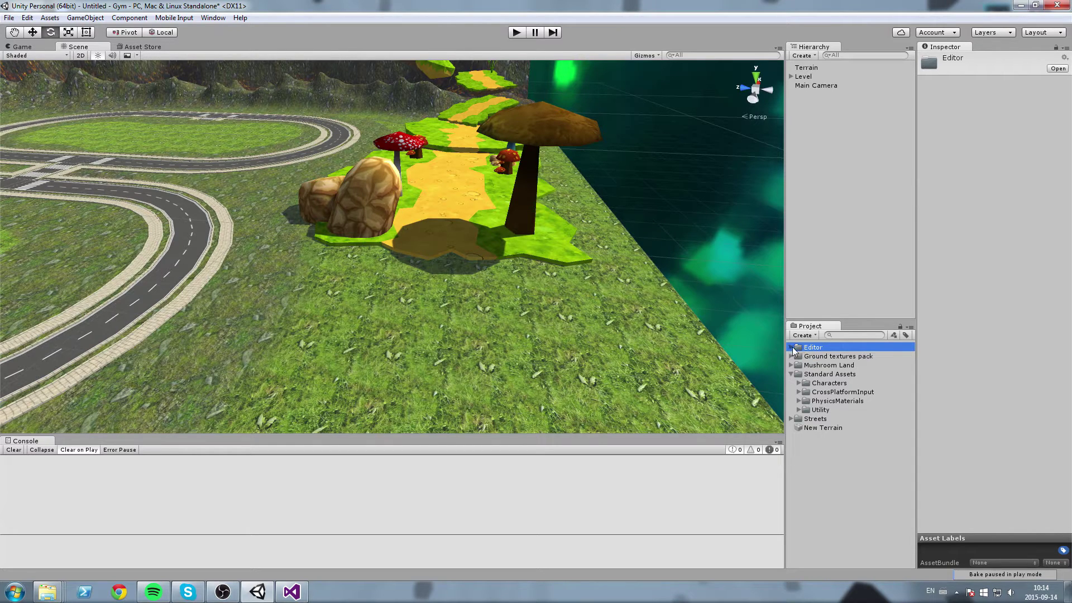
Step: Expand the Characters folder in Standard Assets and review its FirstPersonCharacter, RollerBall and ThirdPersonCharacter subfolders
left_click(813, 375)
middle_click_drag(573, 344, 614, 279)
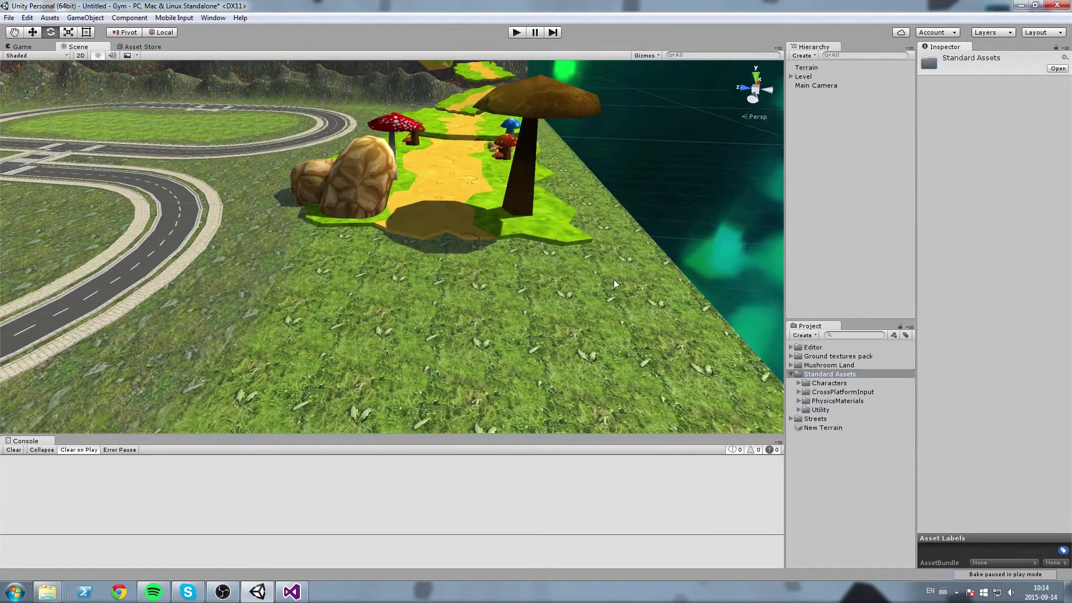
left_click(831, 375)
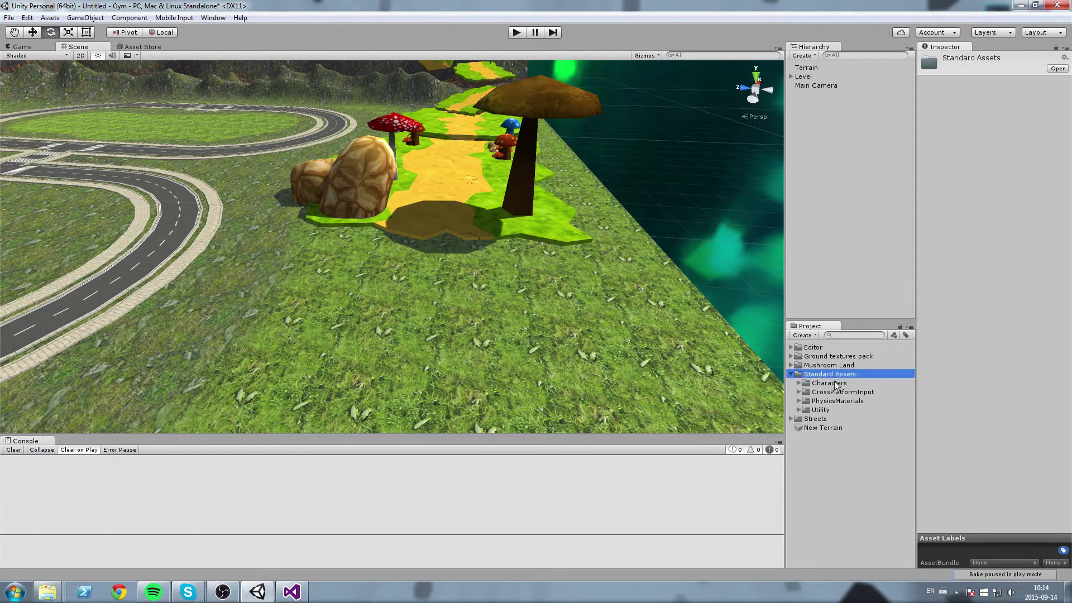
left_click(835, 384)
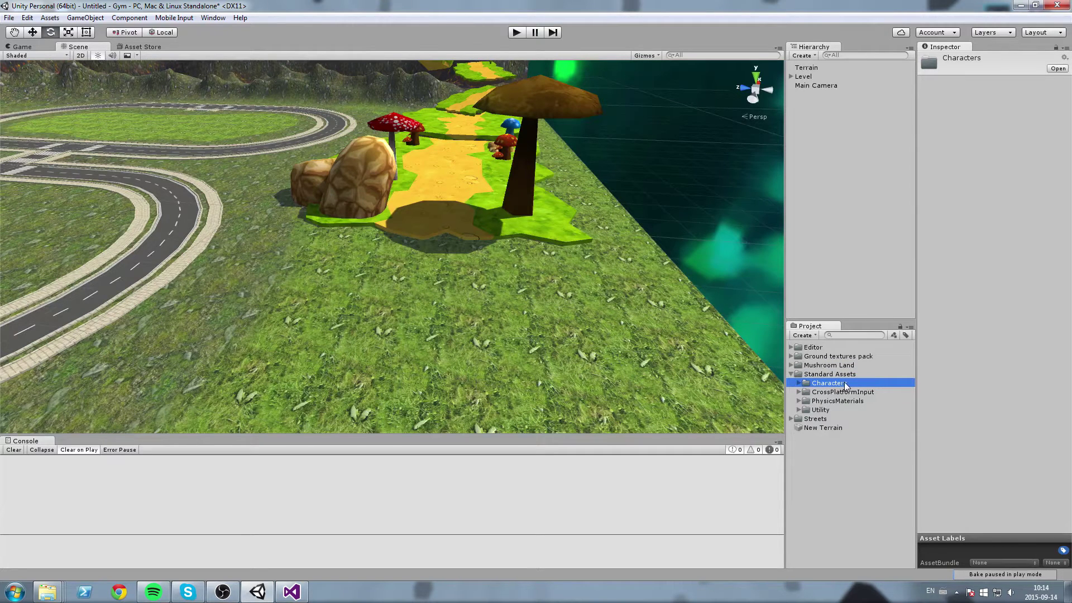
left_click(798, 385)
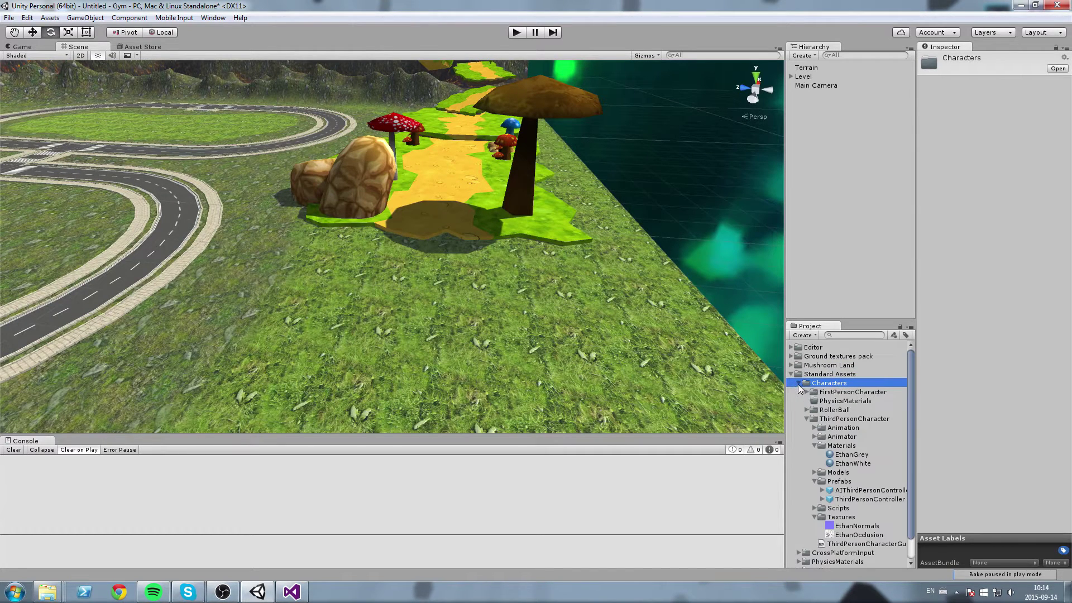
left_click(804, 418)
left_click(825, 393)
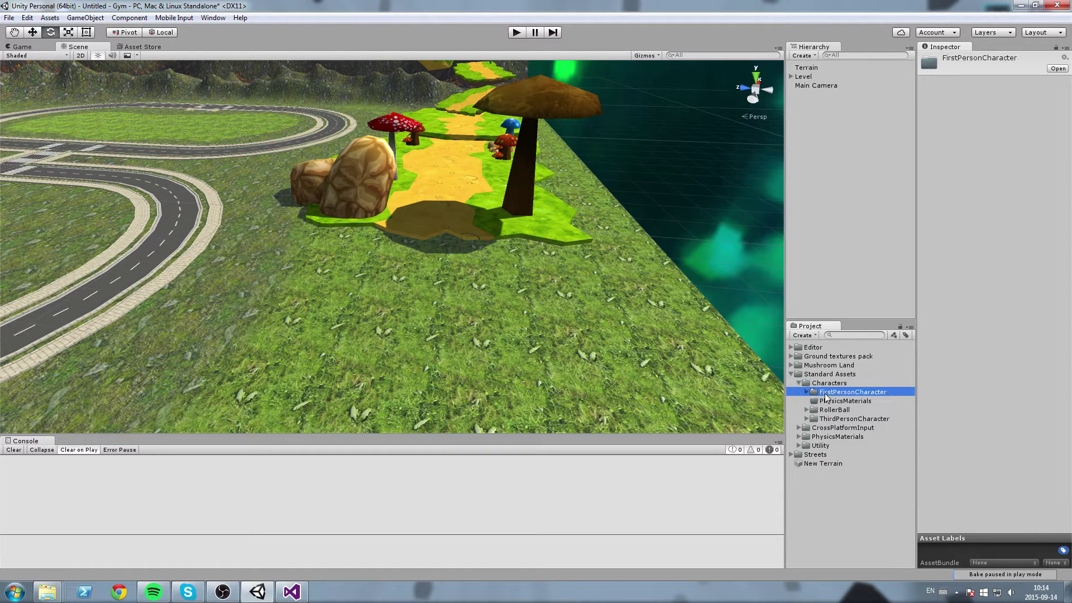
left_click(834, 412)
left_click(866, 418)
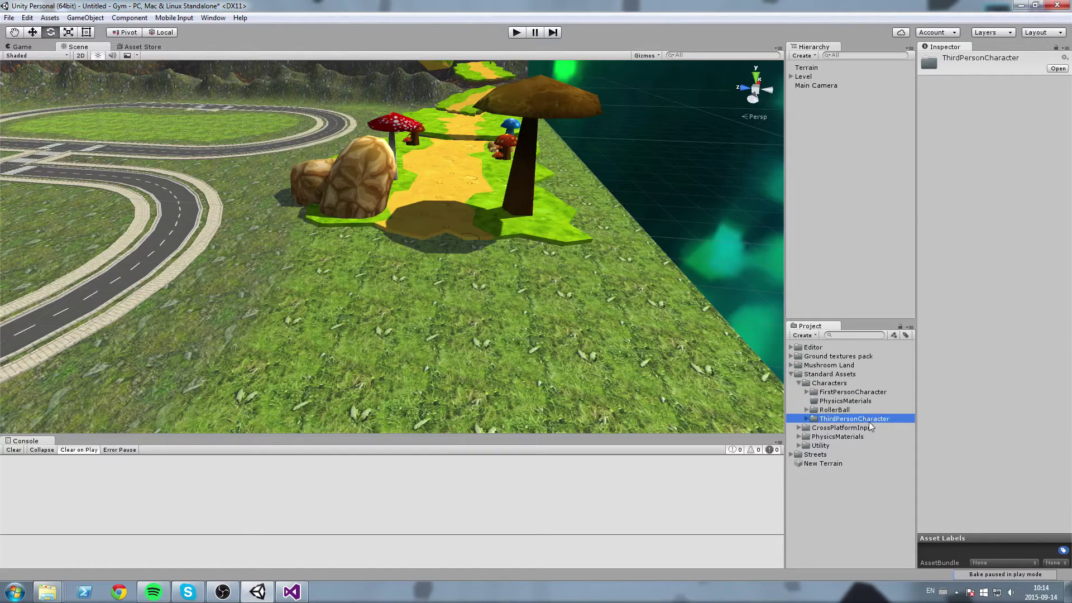
right_click_drag(251, 236, 268, 235)
right_click_drag(450, 245, 494, 259)
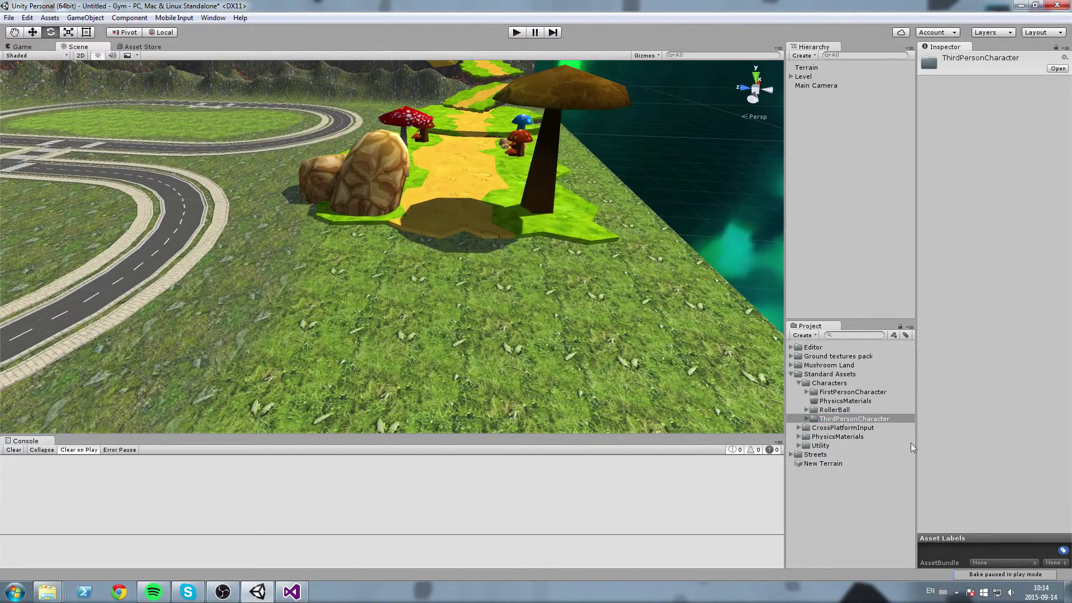
Step: Expand the ThirdPersonCharacter folder, collapse its Materials and Textures subfolders, and show the contents of Prefabs
left_click(806, 419)
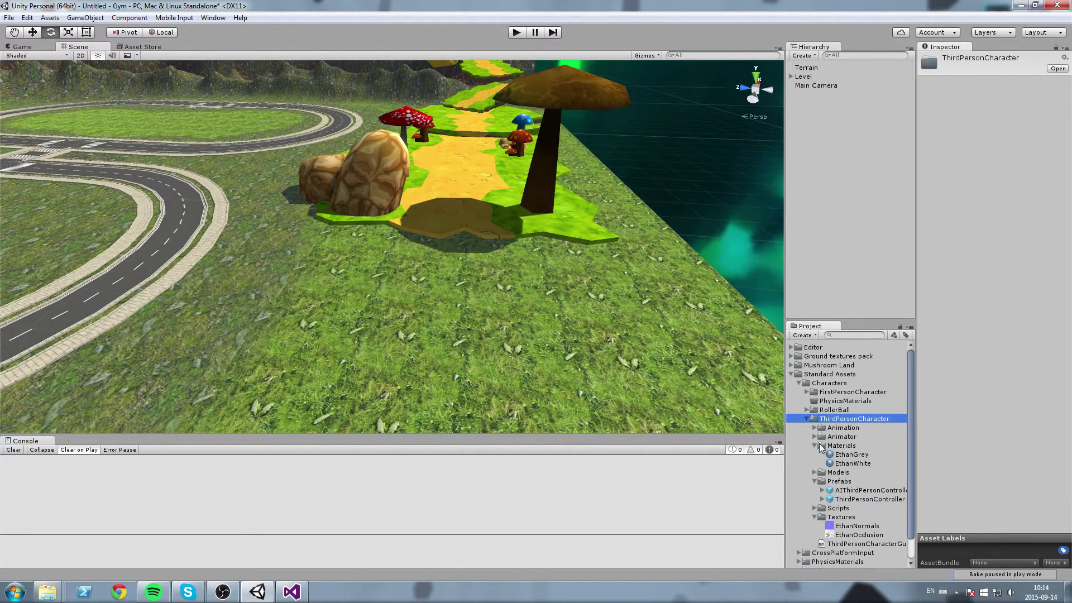
left_click(814, 464)
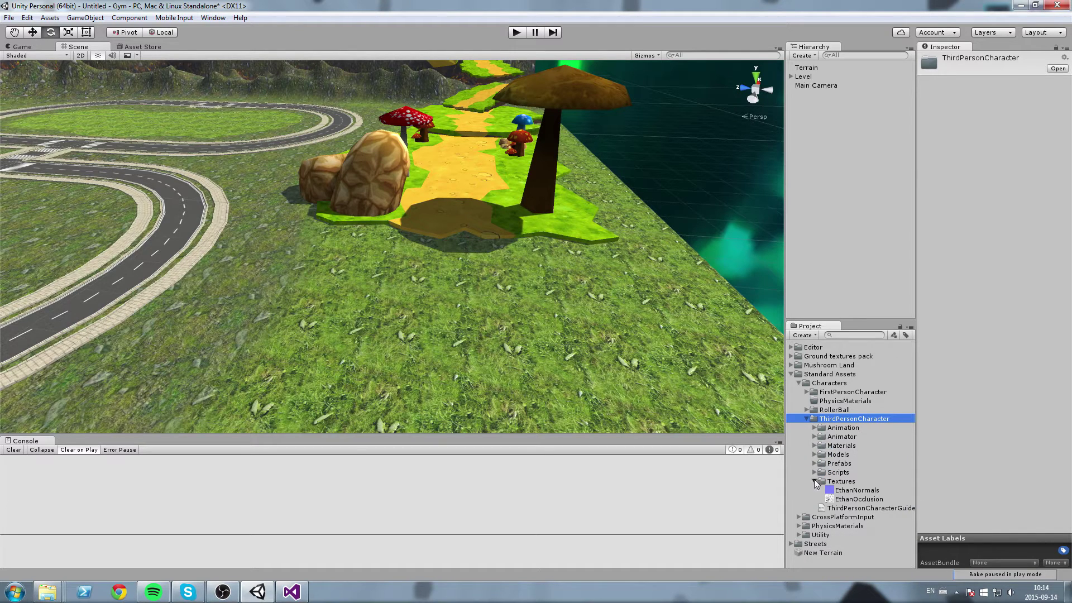
left_click(813, 481)
left_click(841, 464)
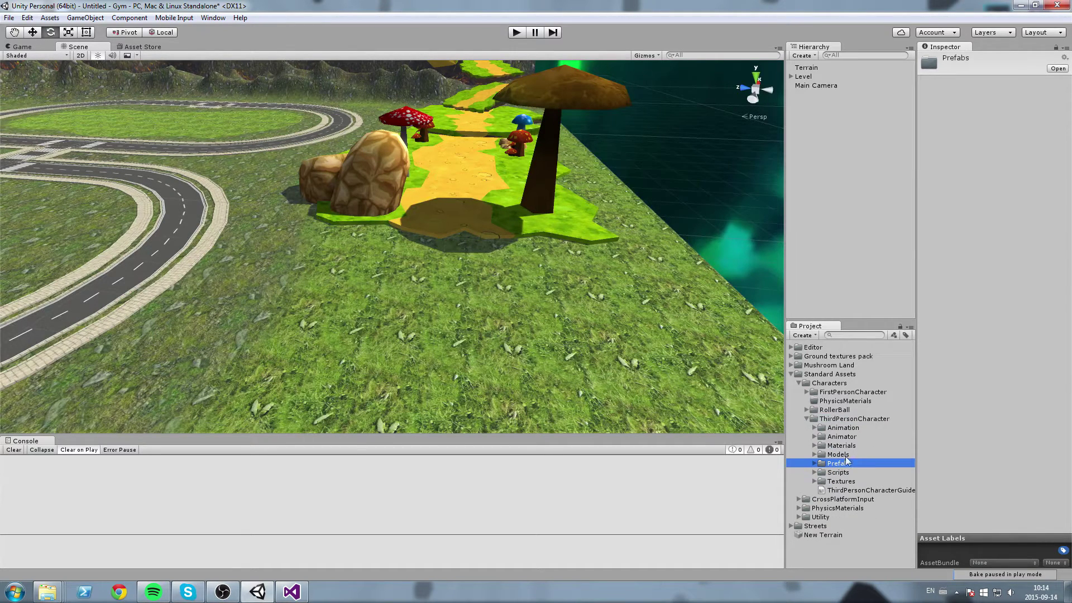
left_click(814, 464)
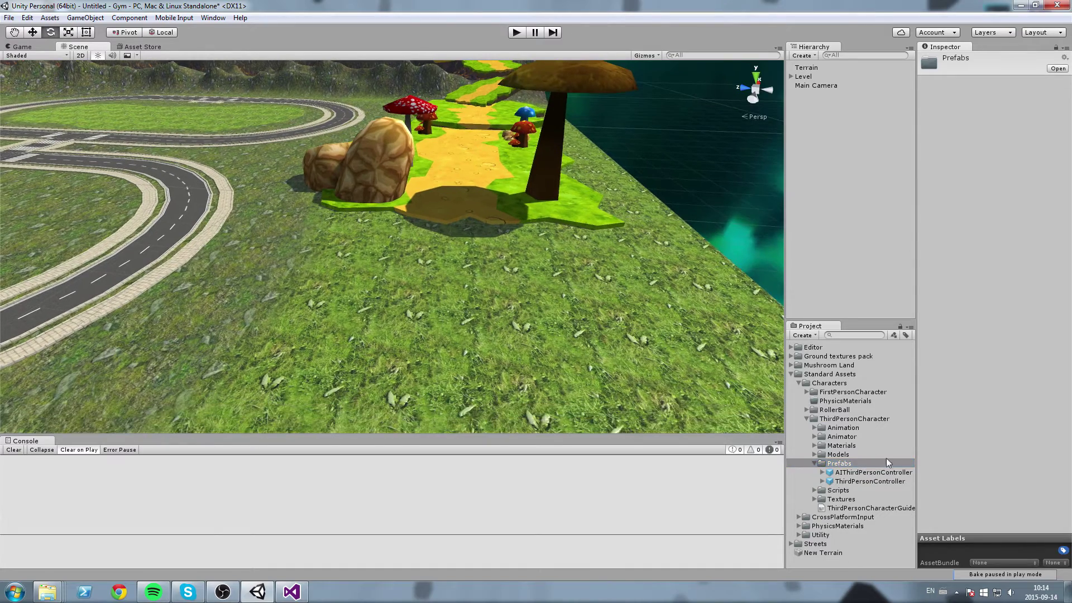
Step: Place the ThirdPersonController prefab on the grass in front of the mushroom path and frame it in view
left_click(865, 472)
left_click(857, 482)
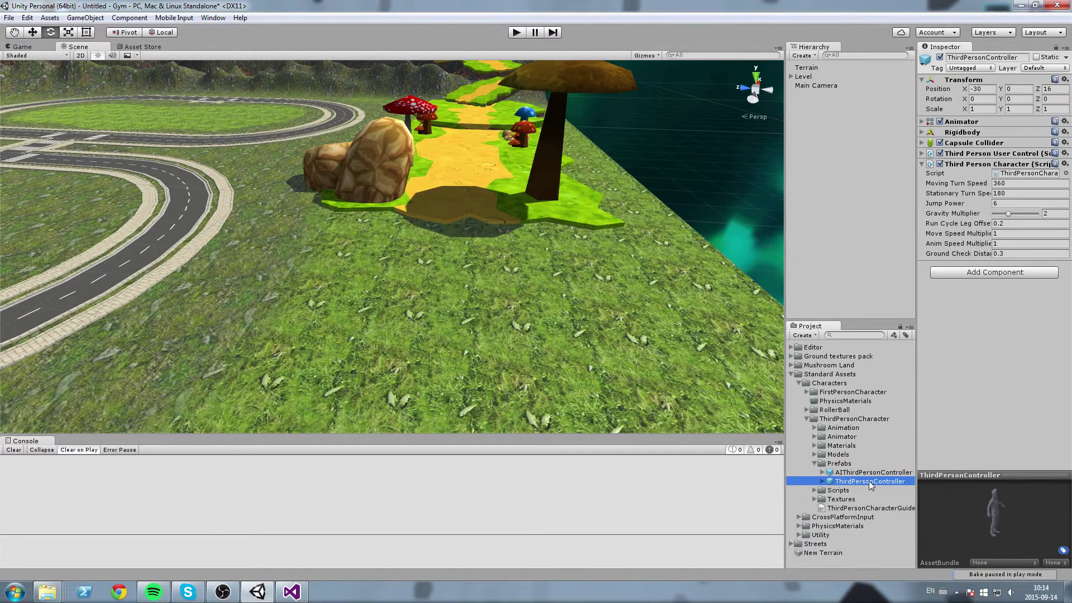
left_click_drag(869, 481, 758, 419)
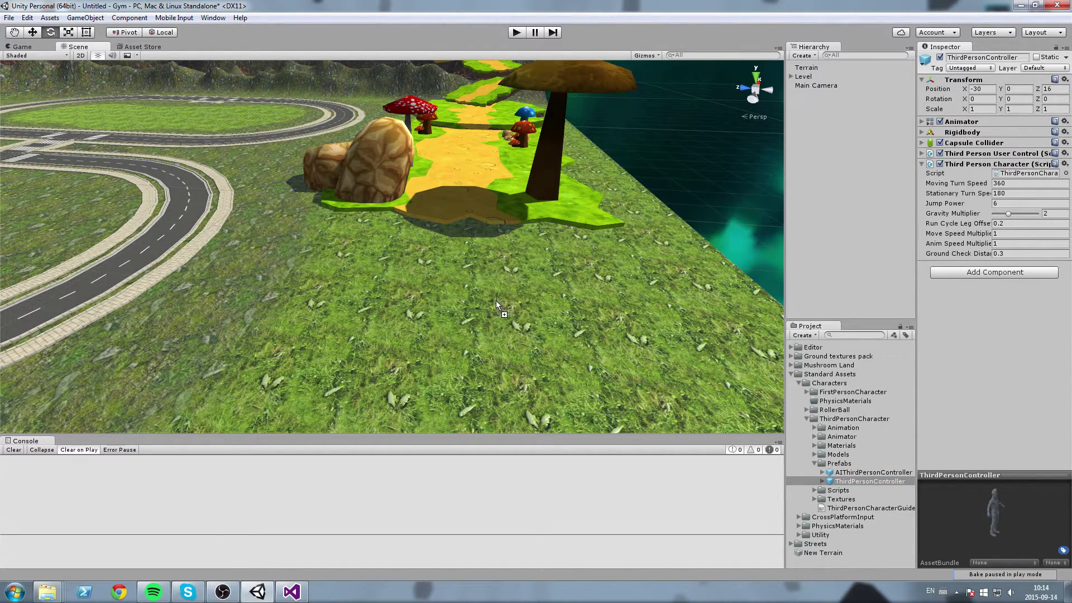
left_click_drag(520, 336, 500, 335)
key("f")
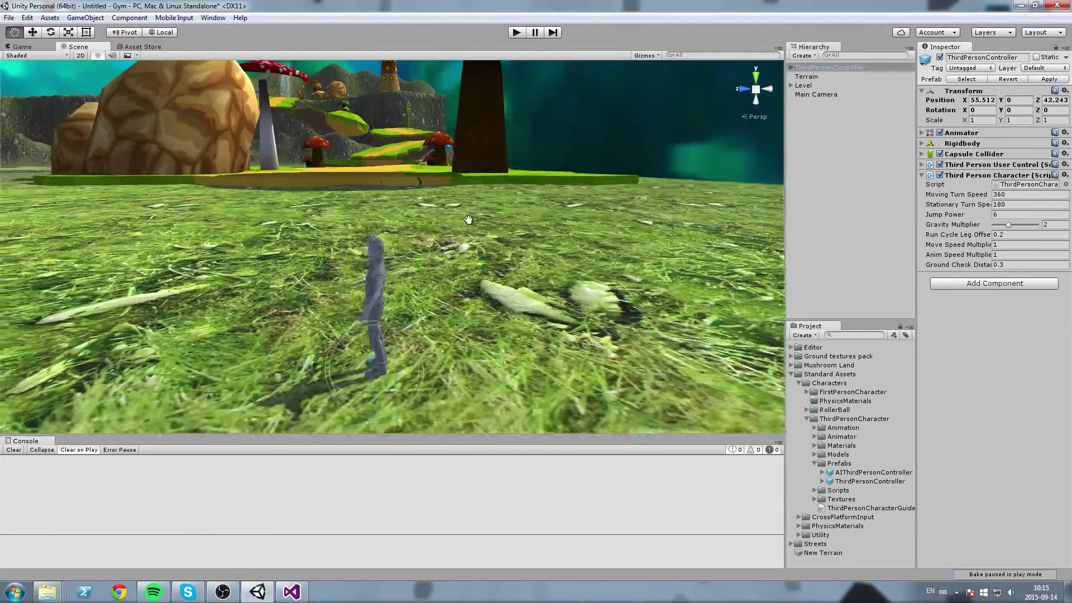
Step: Set the third-person character's scale to 5 on the X, Y and Z axes
left_click(982, 120)
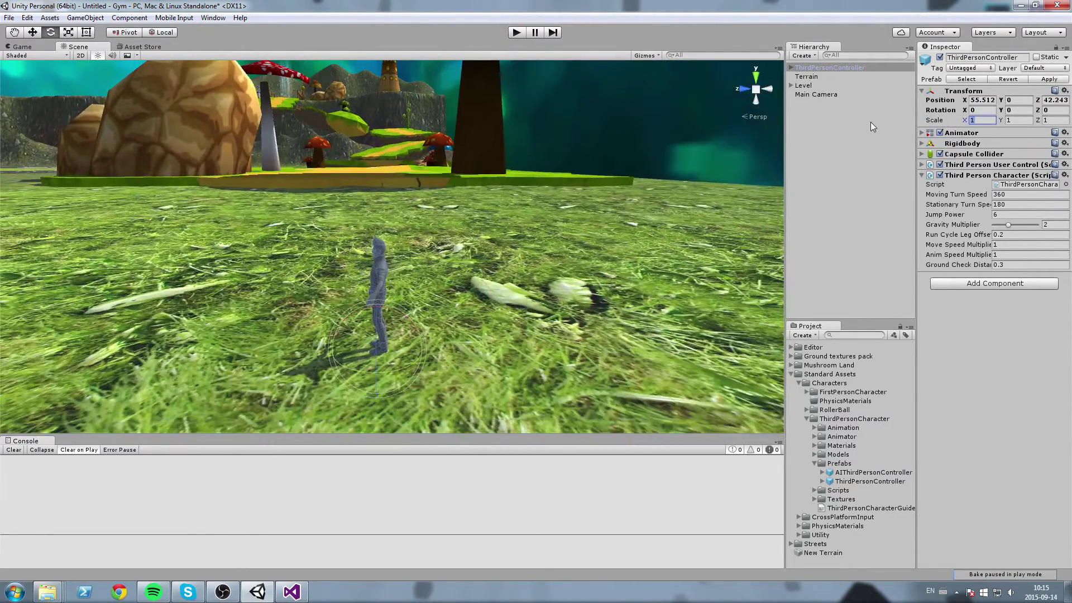
type("5")
key("Tab")
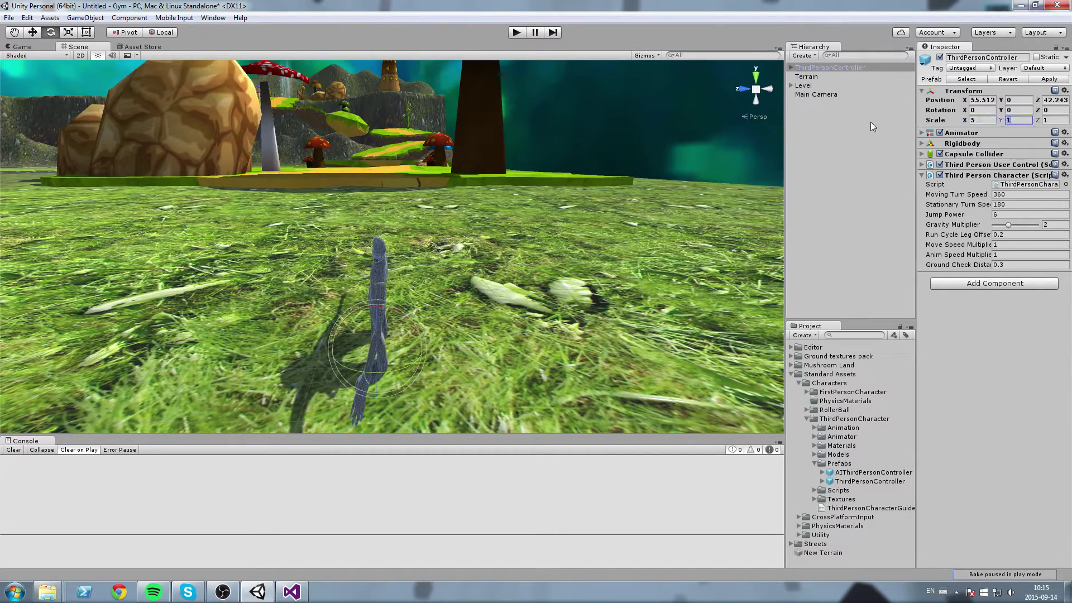
type("5")
key("Tab")
type("5")
key("s")
right_click_drag(692, 146, 697, 140)
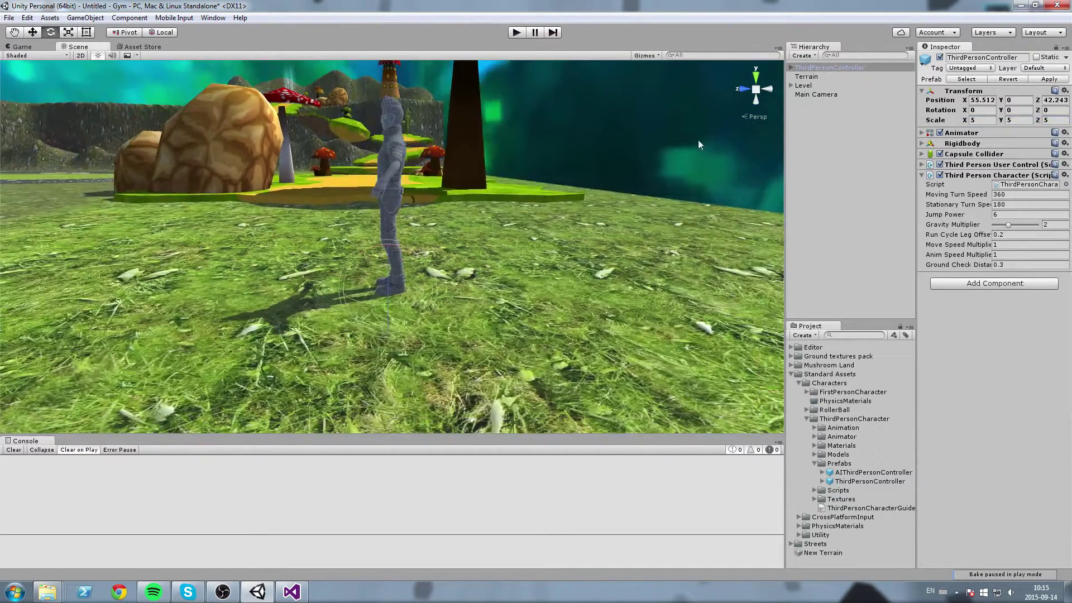
Step: Move the third-person character to the world origin by setting its X and Z position to 0
left_click(984, 99)
type("0")
key("Tab")
key("Tab")
type("0")
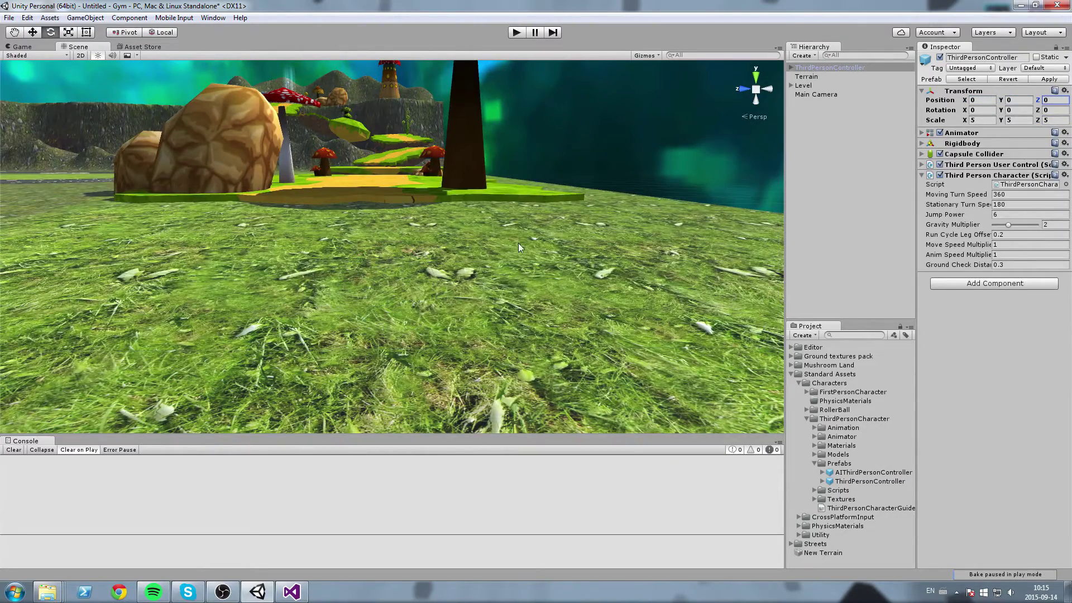
key("Return")
key("f")
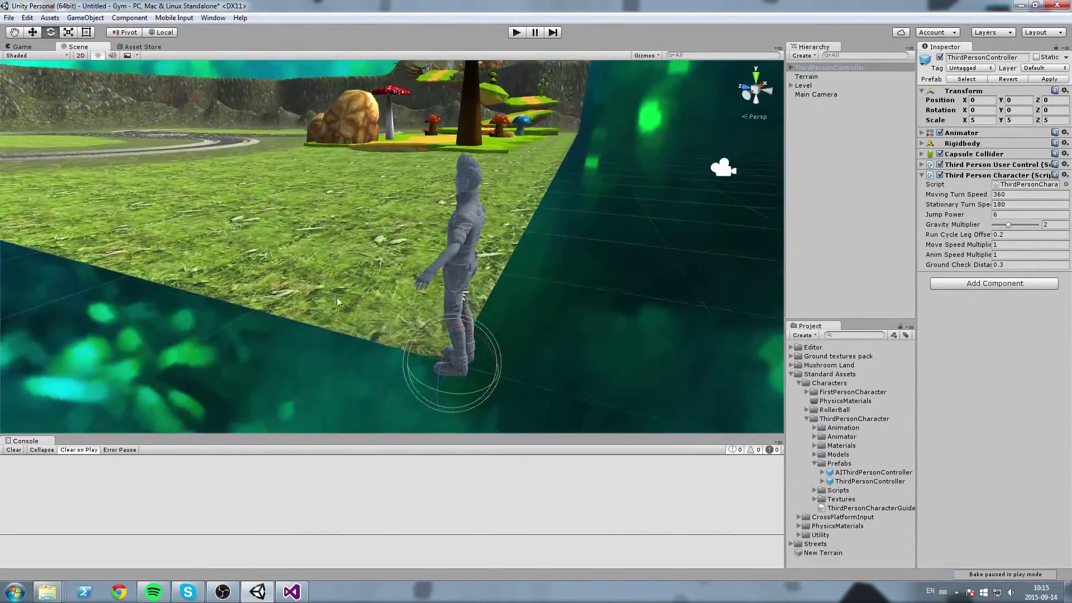
Step: Move the Main Camera to the world origin by setting its X, Y and Z position to 0
right_click_drag(337, 297, 449, 239)
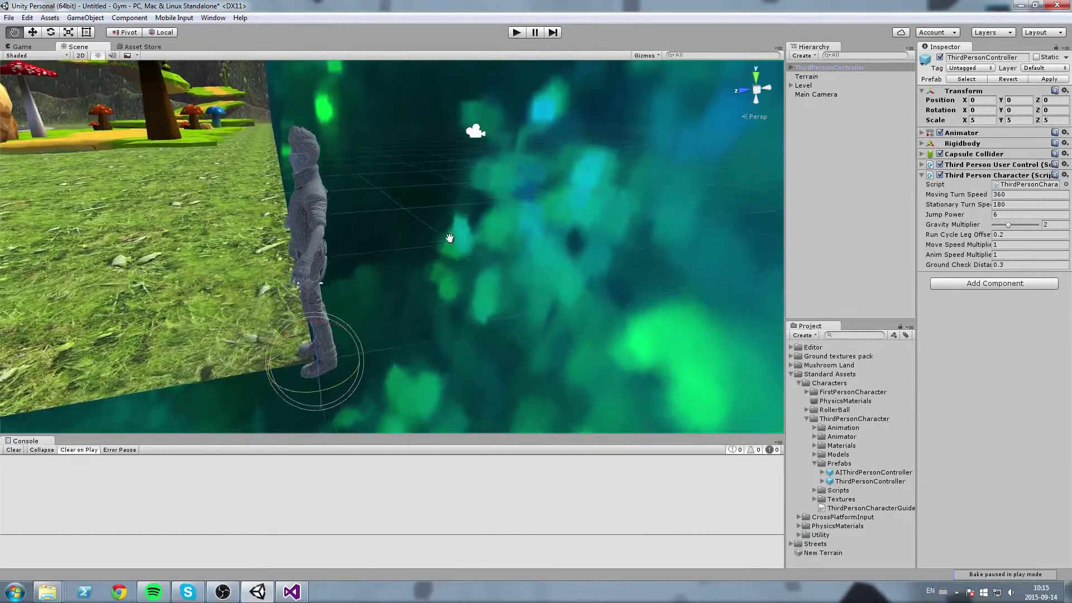
middle_click_drag(450, 238, 506, 323)
left_click(516, 192)
left_click(826, 96)
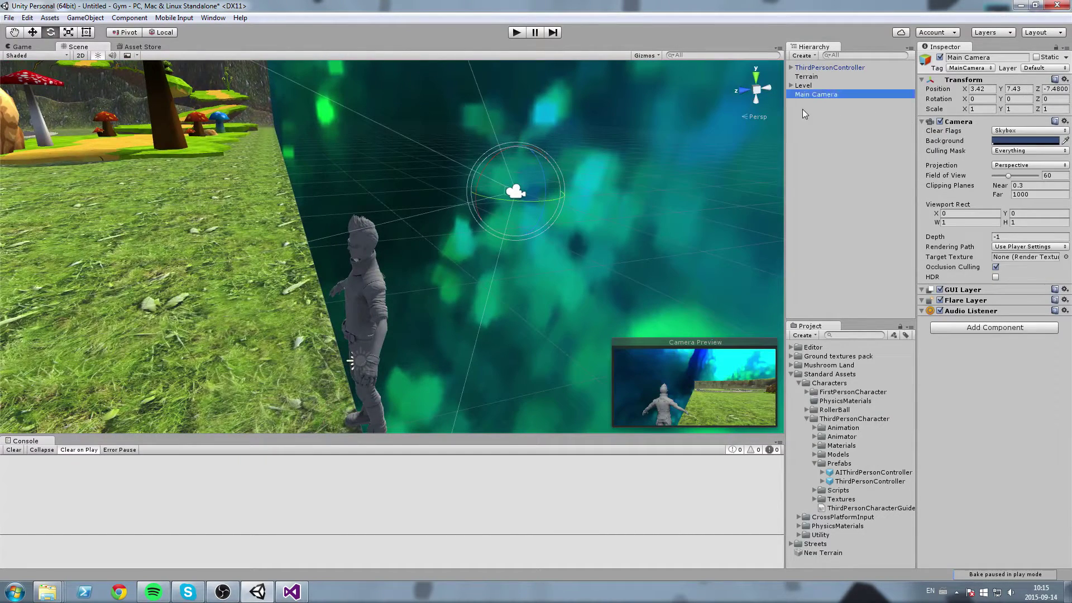
left_click(986, 86)
left_click(982, 90)
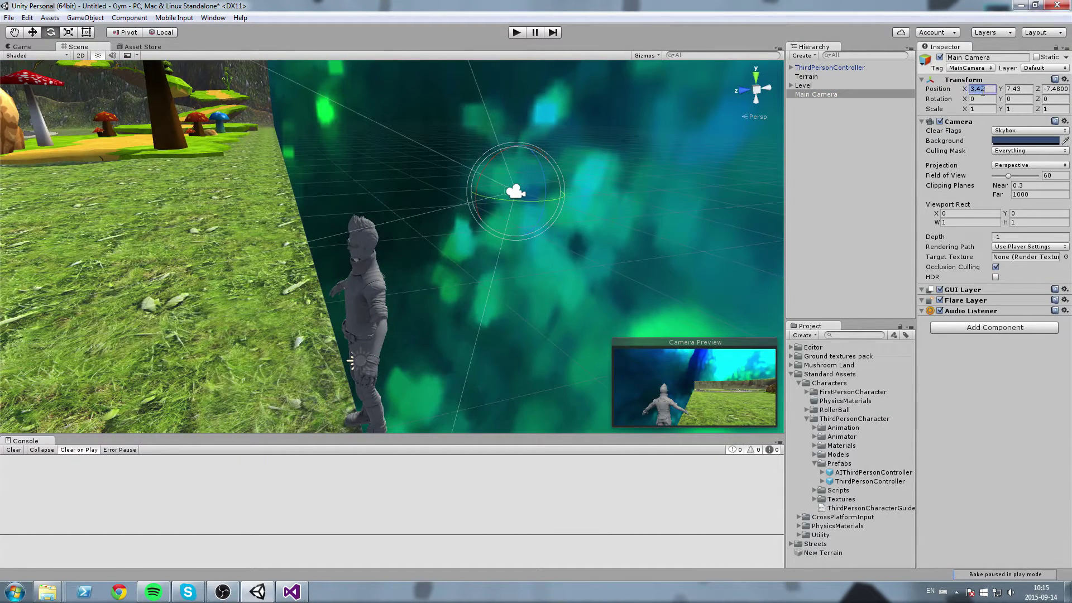
type("0")
key("Tab")
type("0")
key("Tab")
type("0")
Step: Move the Main Camera behind and above the third-person character, to about Y 7.4 and Z -13.5
middle_click_drag(558, 306, 545, 192)
key("w")
left_click_drag(317, 335, 695, 213)
left_click_drag(664, 246, 646, 77)
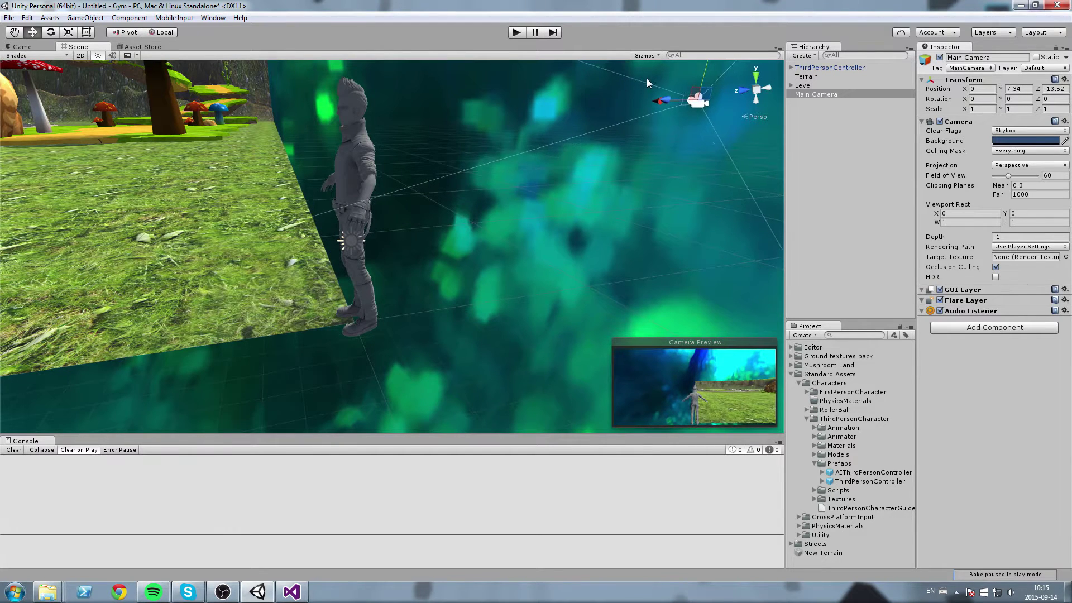
middle_click_drag(632, 96, 604, 155)
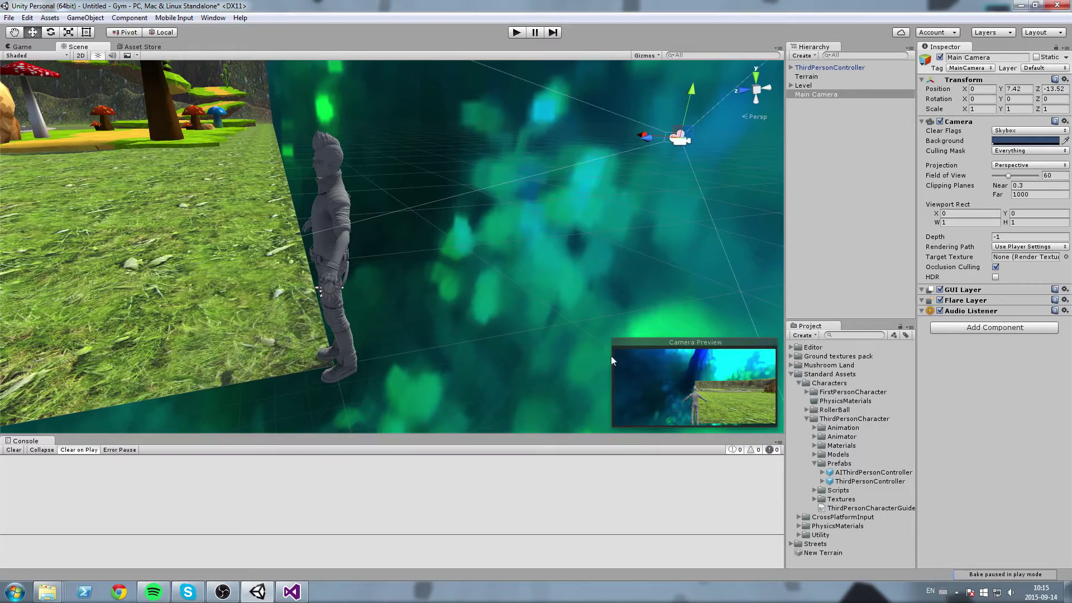
Step: Examine the Main Camera's placement relative to the character and the level from several viewing angles
middle_click_drag(578, 147, 673, 250)
left_click_drag(673, 250, 394, 184, "alt")
middle_click_drag(395, 184, 483, 254)
left_click_drag(484, 254, 461, 283, "alt")
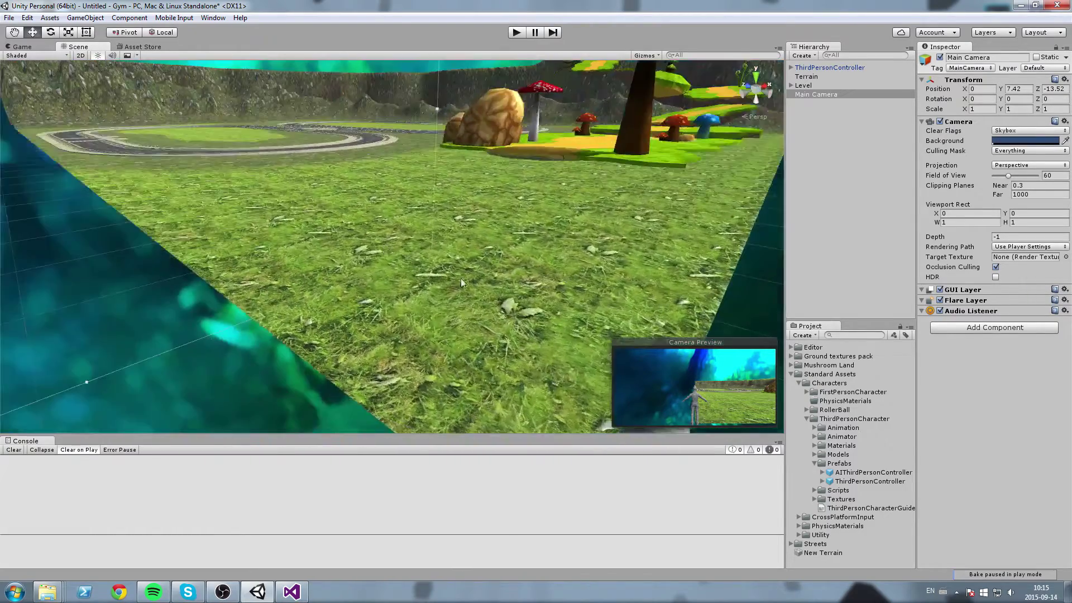
middle_click_drag(461, 283, 331, 204)
right_click_drag(330, 204, 469, 209)
middle_click_drag(468, 208, 553, 289)
middle_click_drag(427, 266, 490, 260)
scroll(490, 260, "down", 2)
right_click_drag(390, 249, 494, 240)
middle_click_drag(542, 264, 646, 210)
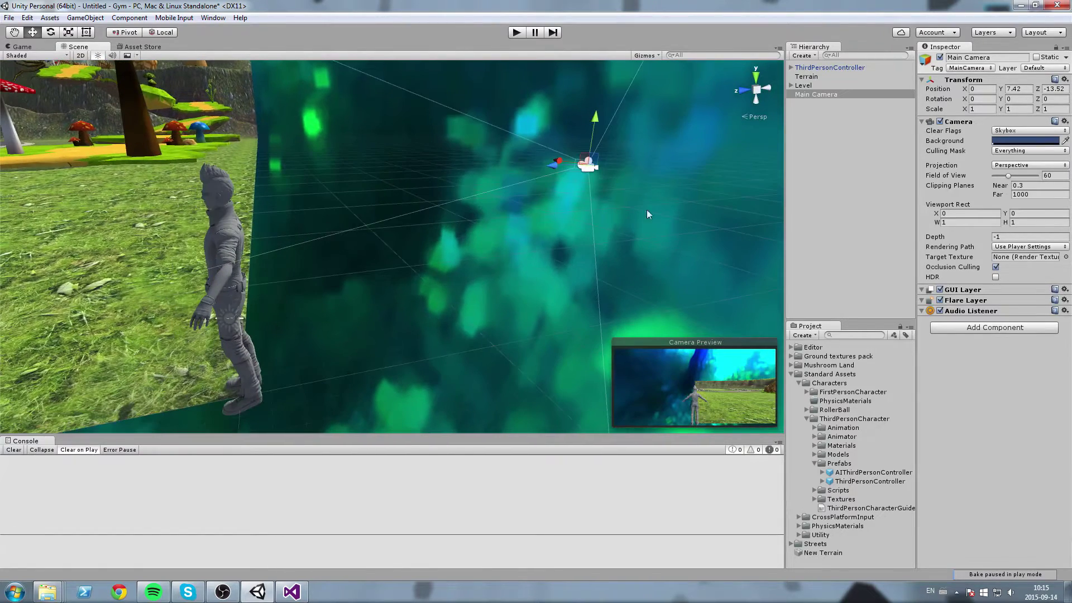
Step: Make the Main Camera a child of ThirdPersonController and collapse the character's hierarchy
left_click(822, 102)
left_click(822, 94)
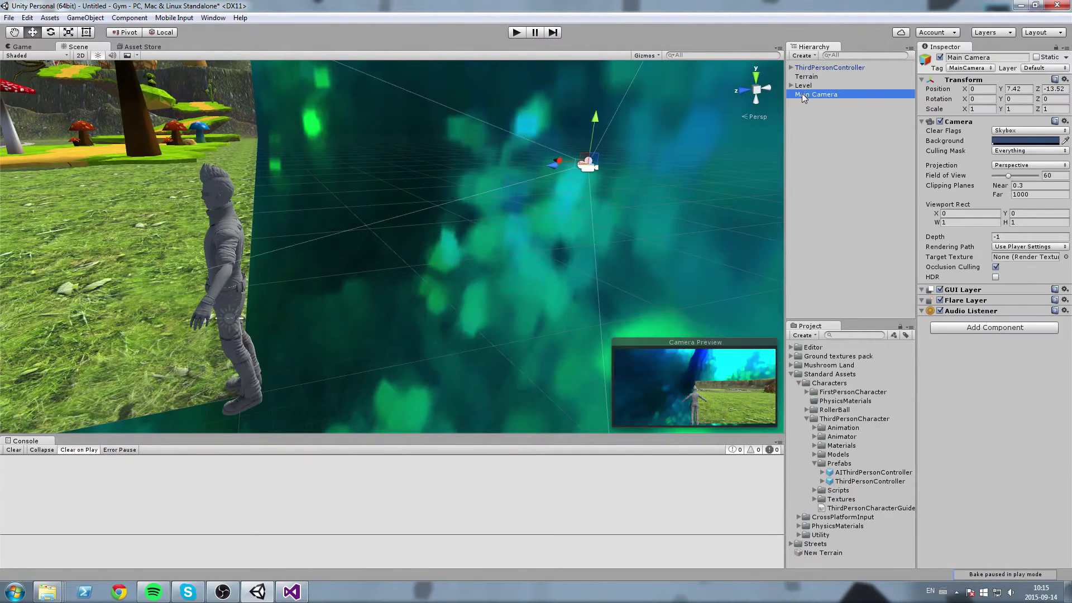
left_click_drag(803, 97, 818, 72)
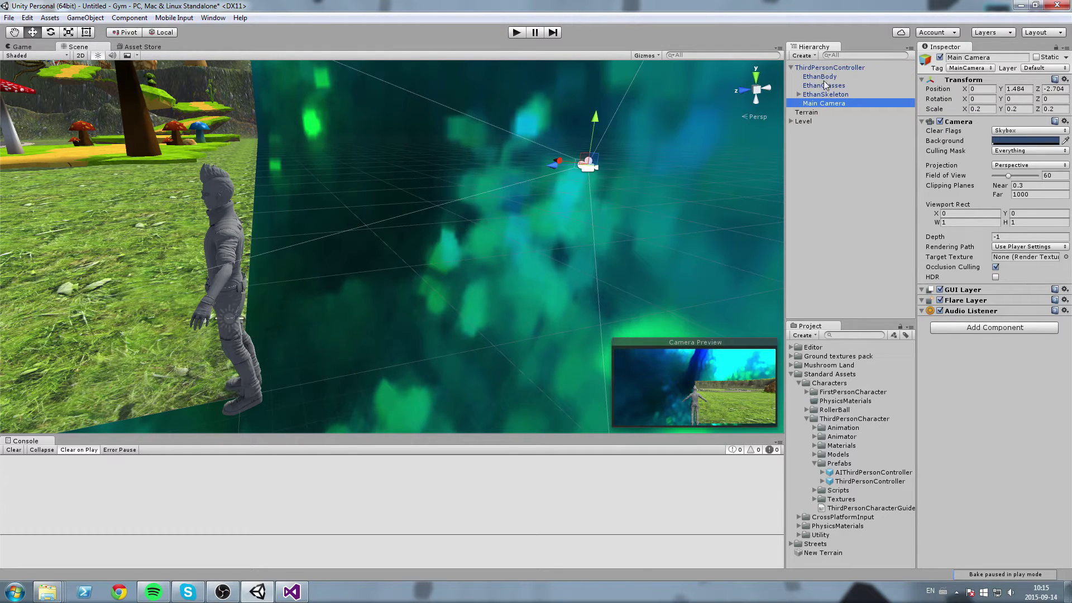
left_click(792, 68)
left_click(641, 258)
left_click_drag(641, 258, 680, 304, "alt")
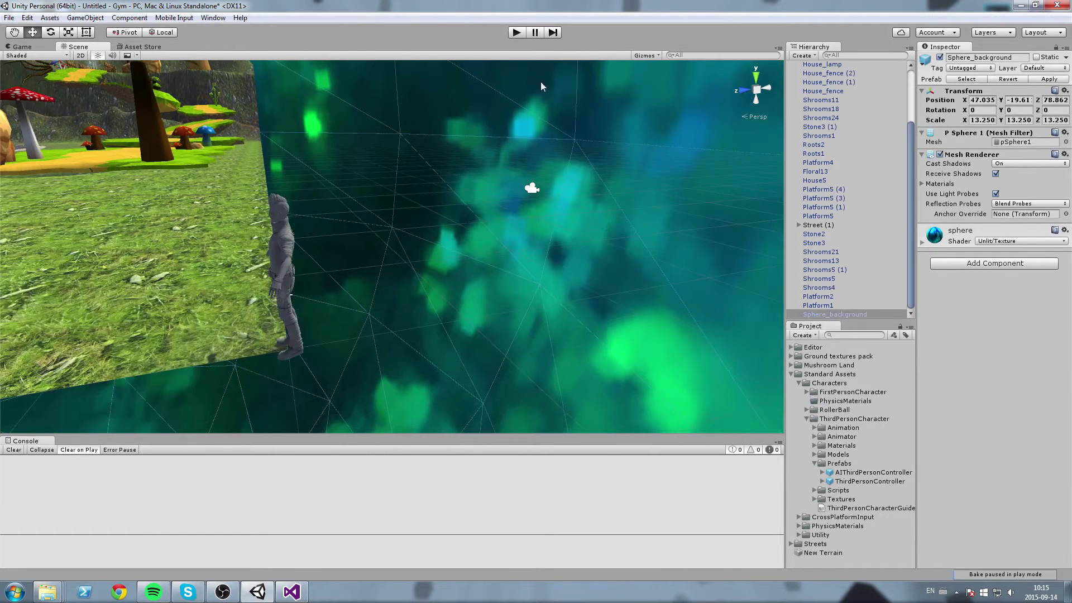
Step: Play the scene to test the attached camera with a character jump, and stop the playback
left_click(516, 32)
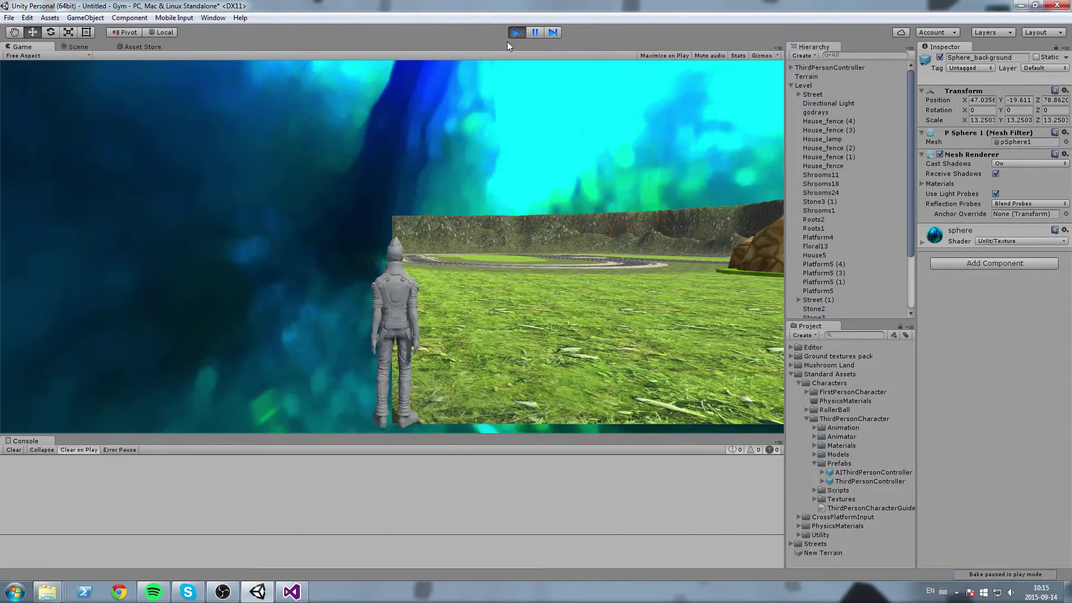
key("space")
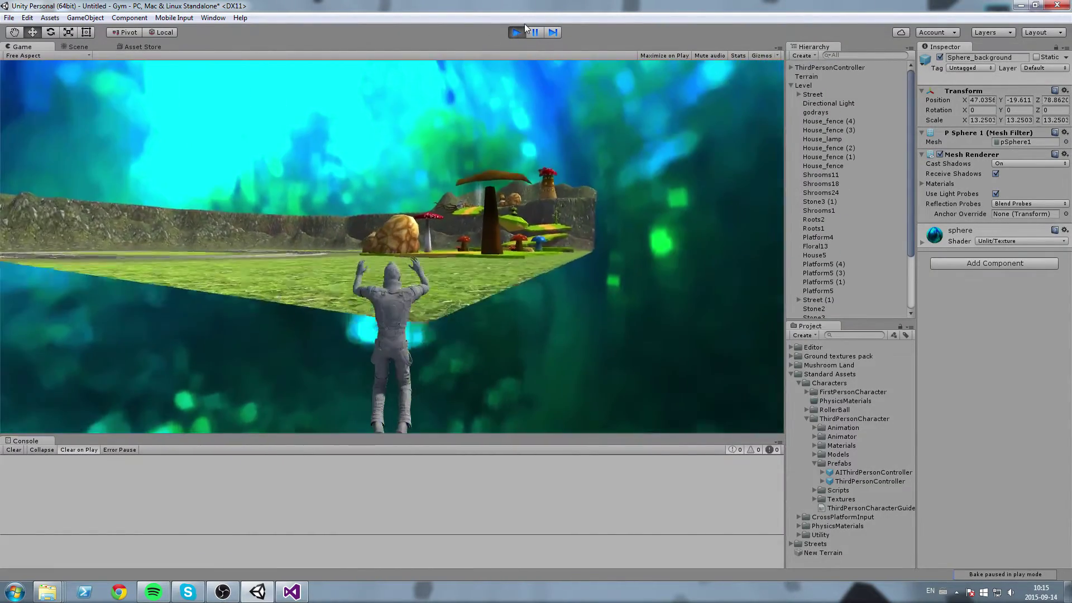
left_click(516, 33)
Step: Move the third-person character inward from the terrain corner onto the grass, to about X 5.1 and Z 5.7
left_click(279, 263)
key("f")
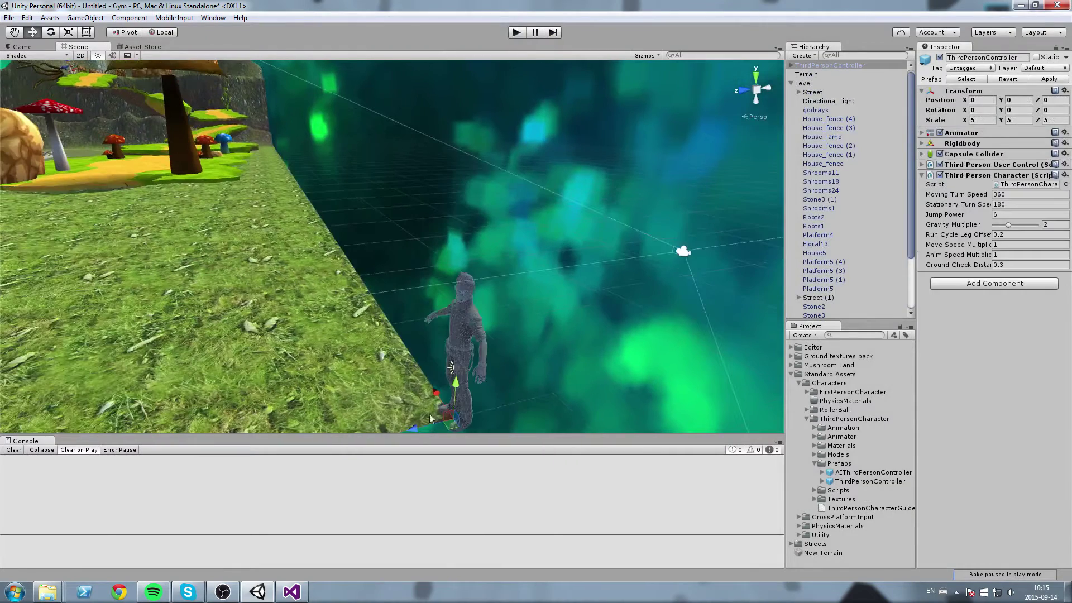
left_click(795, 84)
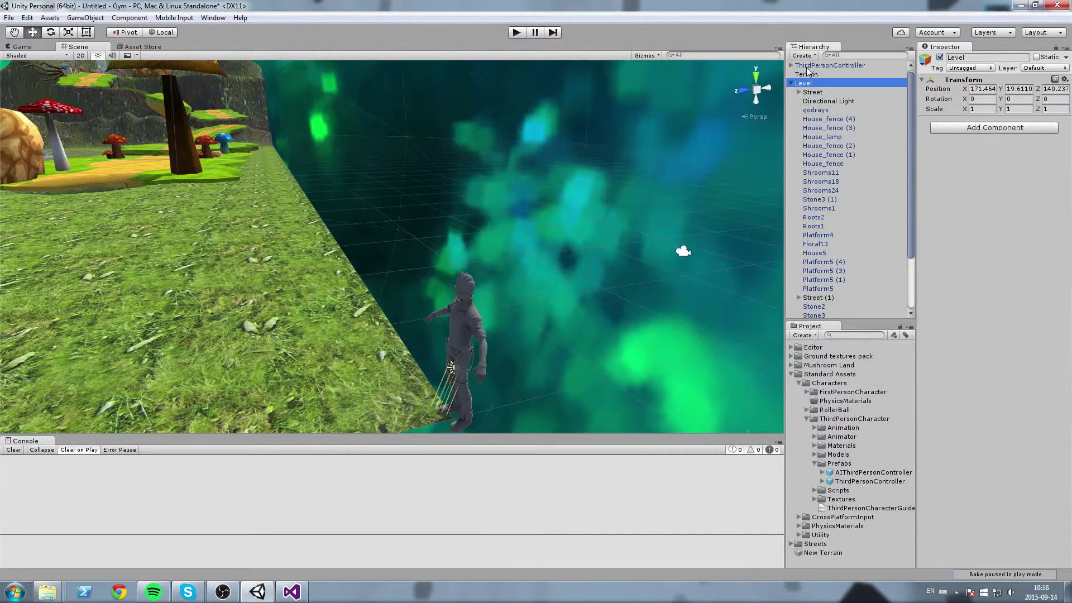
left_click(807, 68)
middle_click_drag(535, 189, 540, 75)
left_click_drag(463, 313, 328, 285)
Step: Play the scene, test running, turning, crouching and jumping across the grass, and stop the playback
left_click(515, 32)
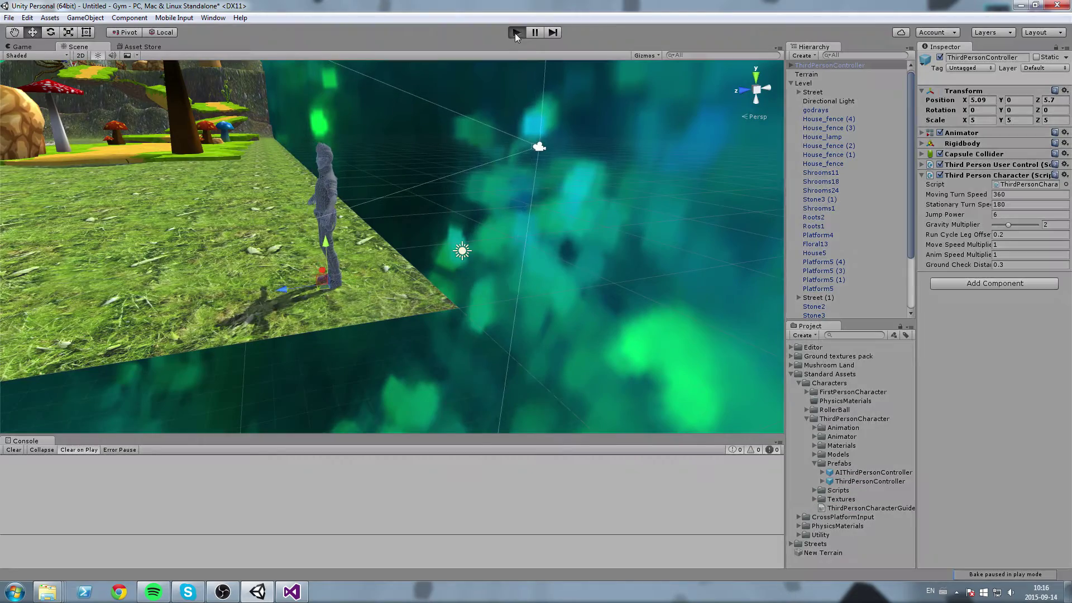
key("w")
key("d")
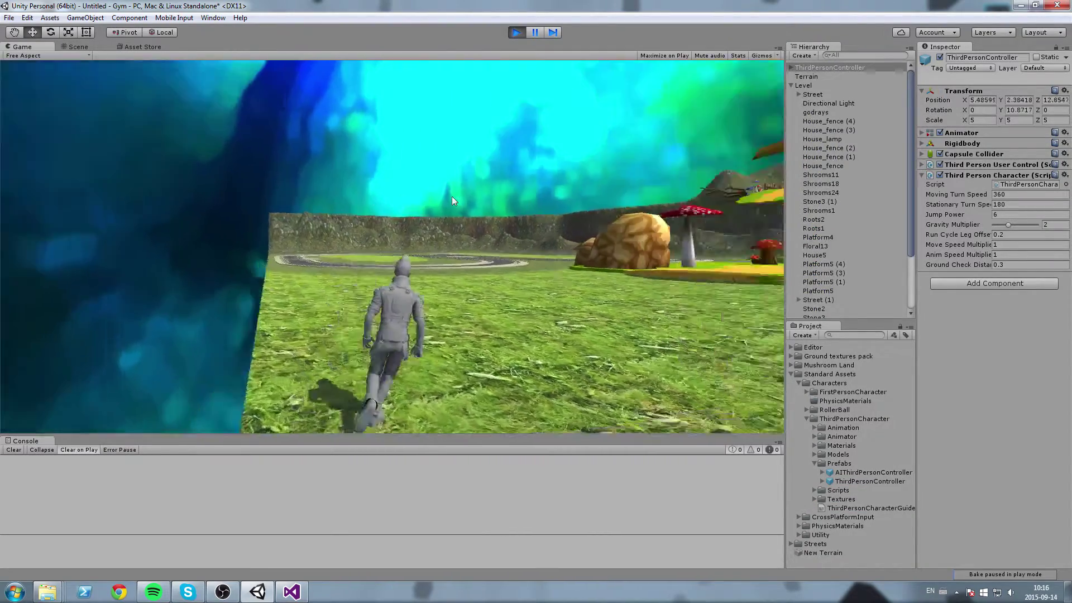
key("a")
key("d")
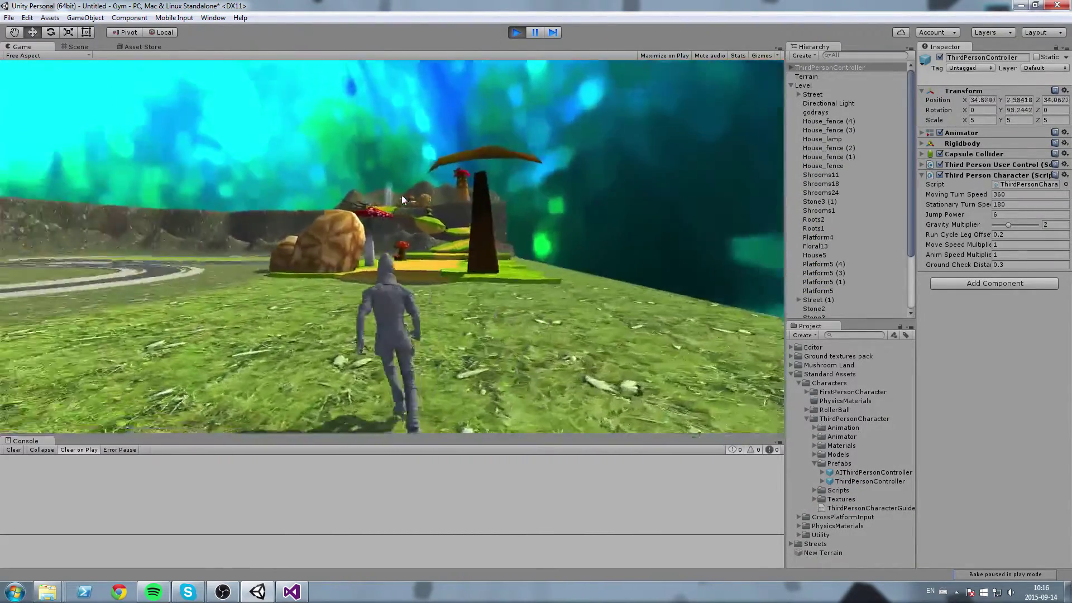
key("a")
key("d")
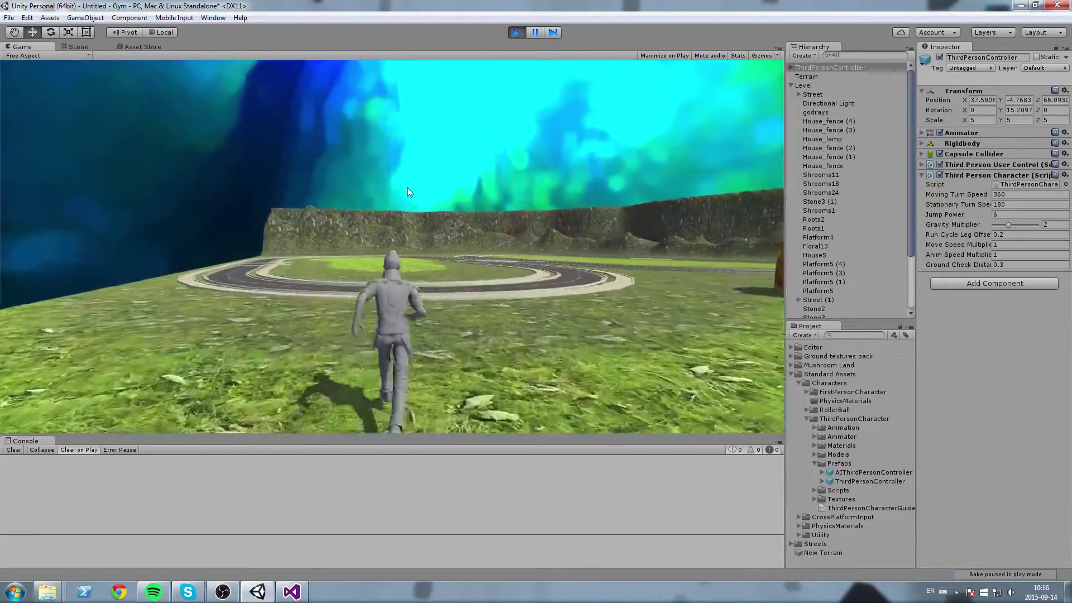
key("d")
key("d")
key("c")
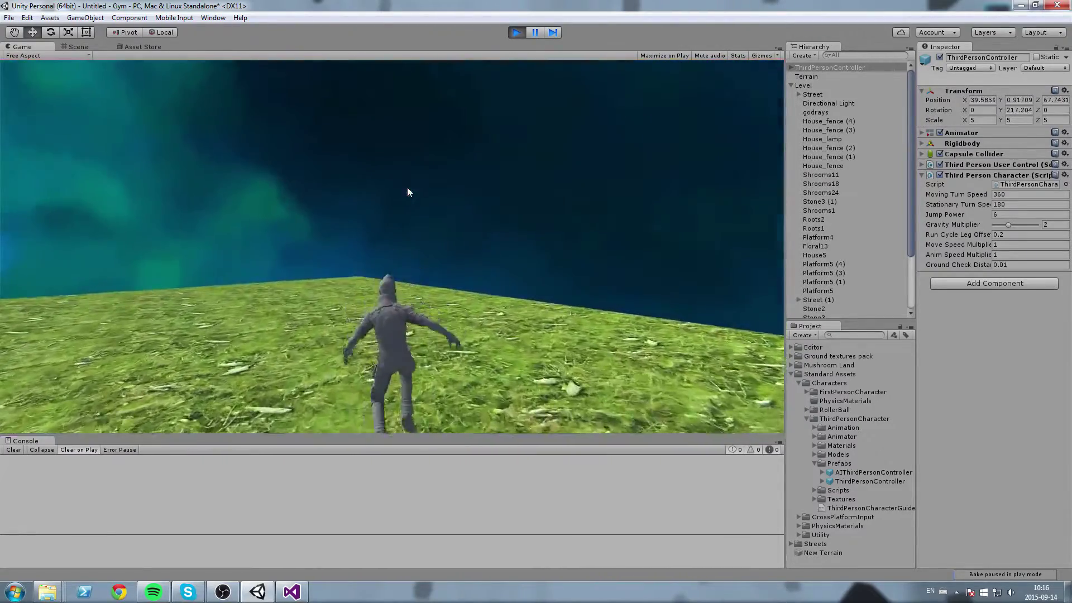
key("a")
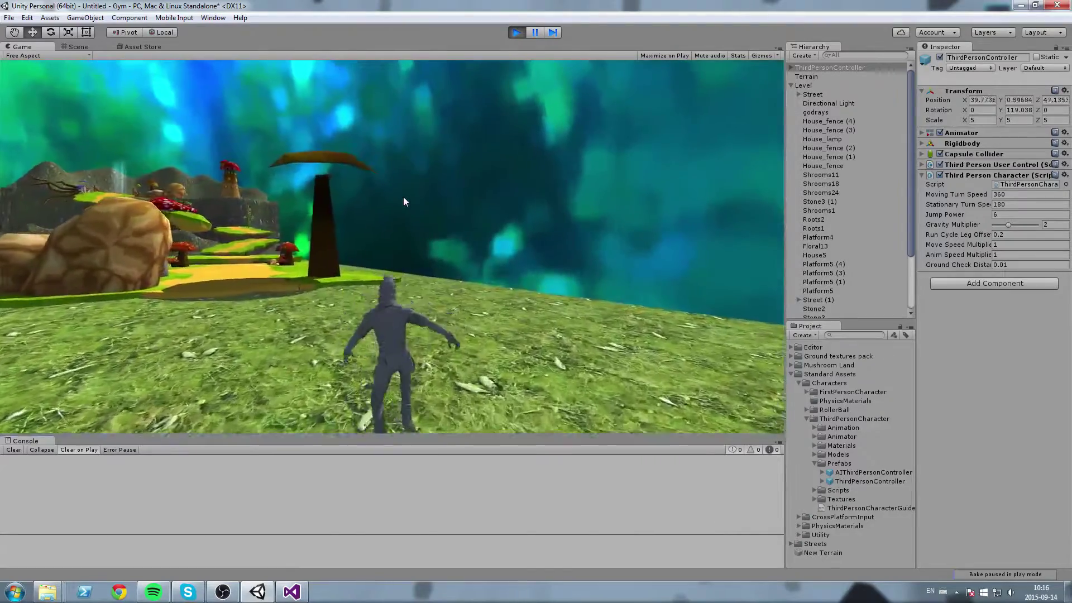
key("a")
key("d")
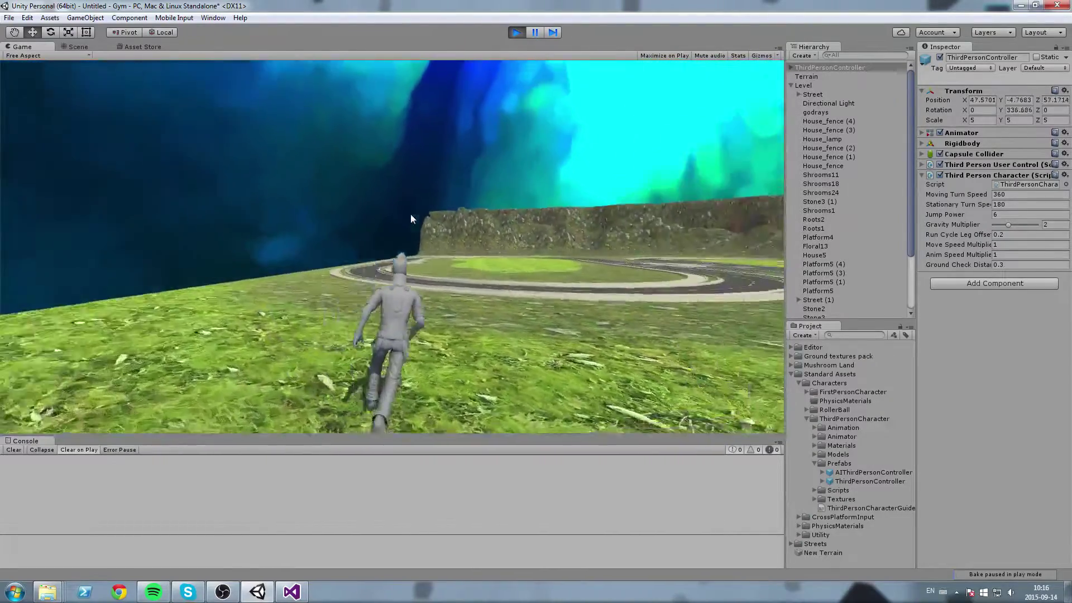
key("space")
key("d")
key("space")
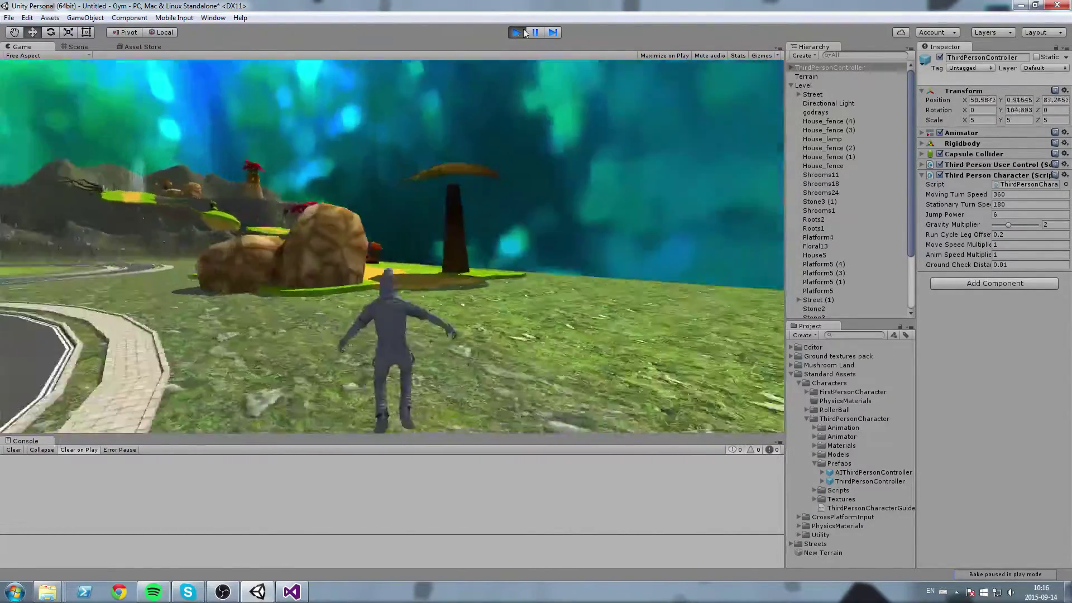
left_click(515, 32)
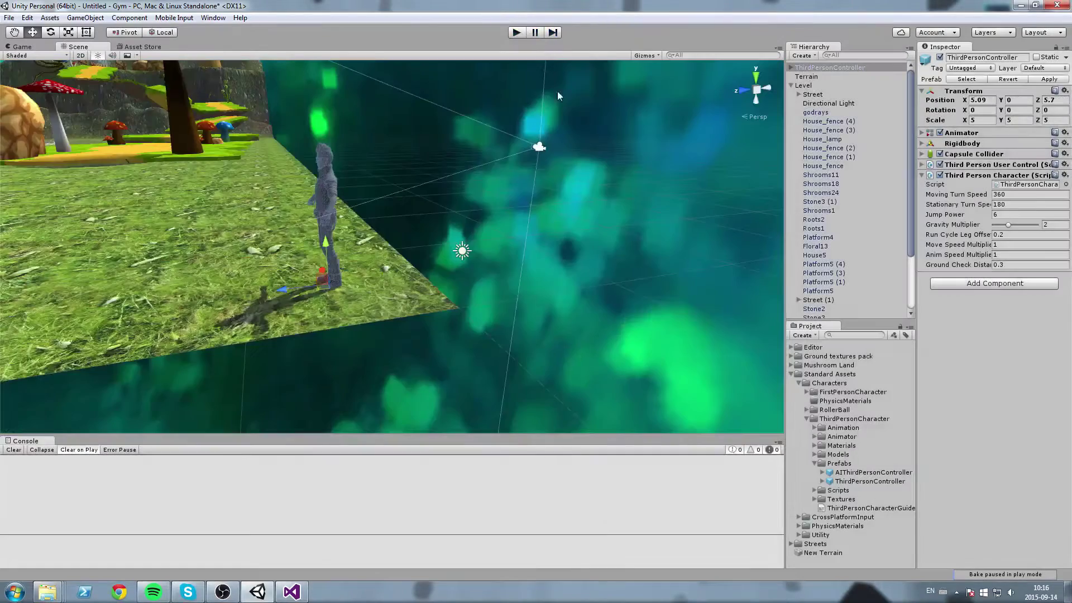
Step: Set the third-person character's Jump Power to 30, Gravity Multiplier to 4 and Ground Check Distance to 1
left_click(576, 217)
left_click(345, 209)
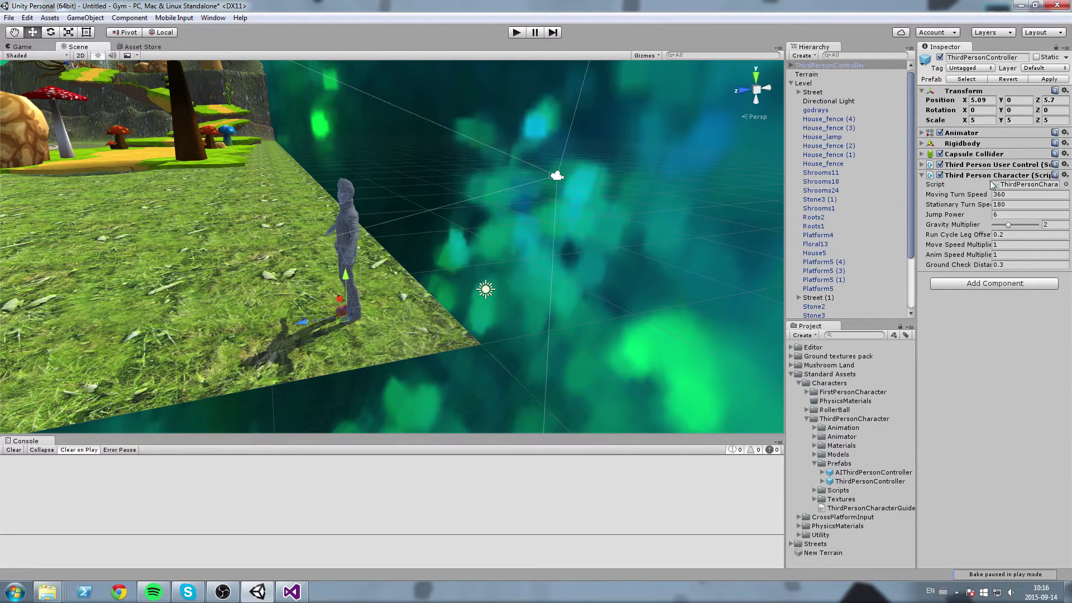
left_click(971, 176)
left_click(971, 175)
middle_click_drag(583, 211, 546, 235)
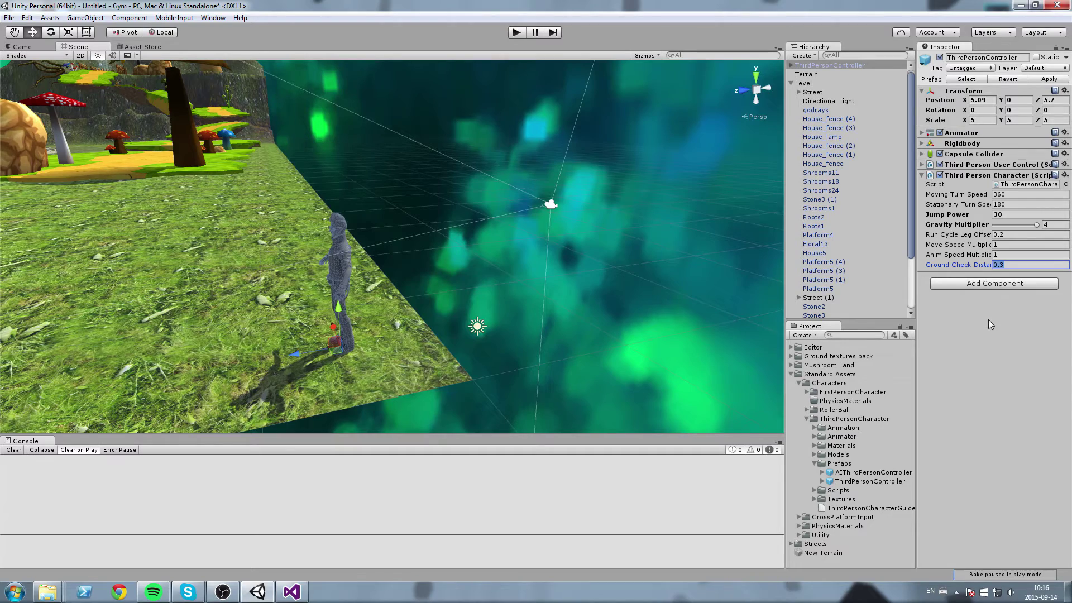
type("1")
Step: Play the scene and test the character's new jump settings on the grass, turning toward the mushroom path
left_click(520, 34)
key("space")
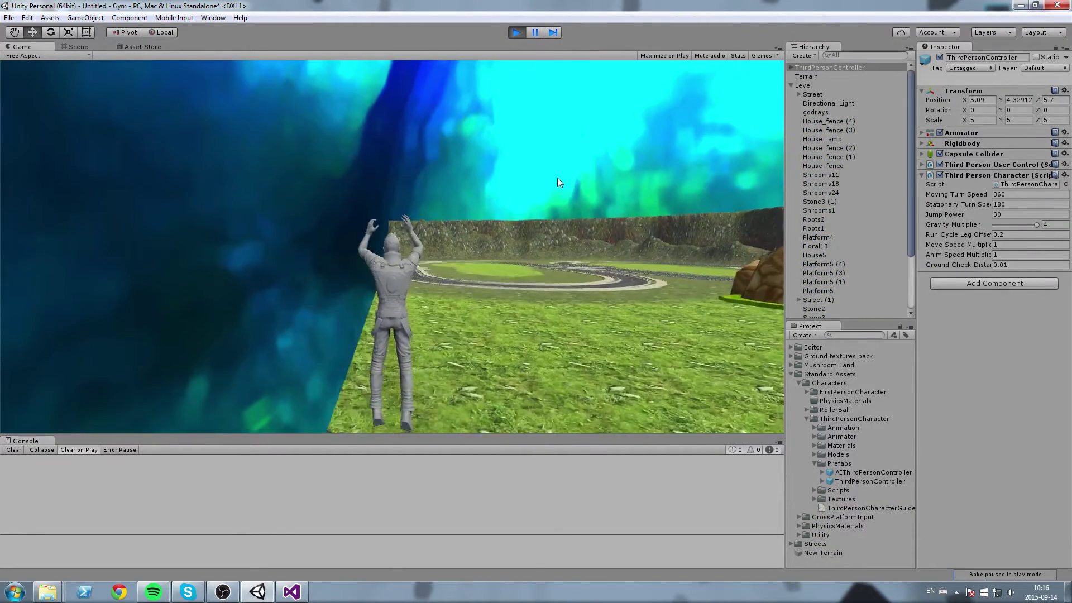
key("d")
key("space")
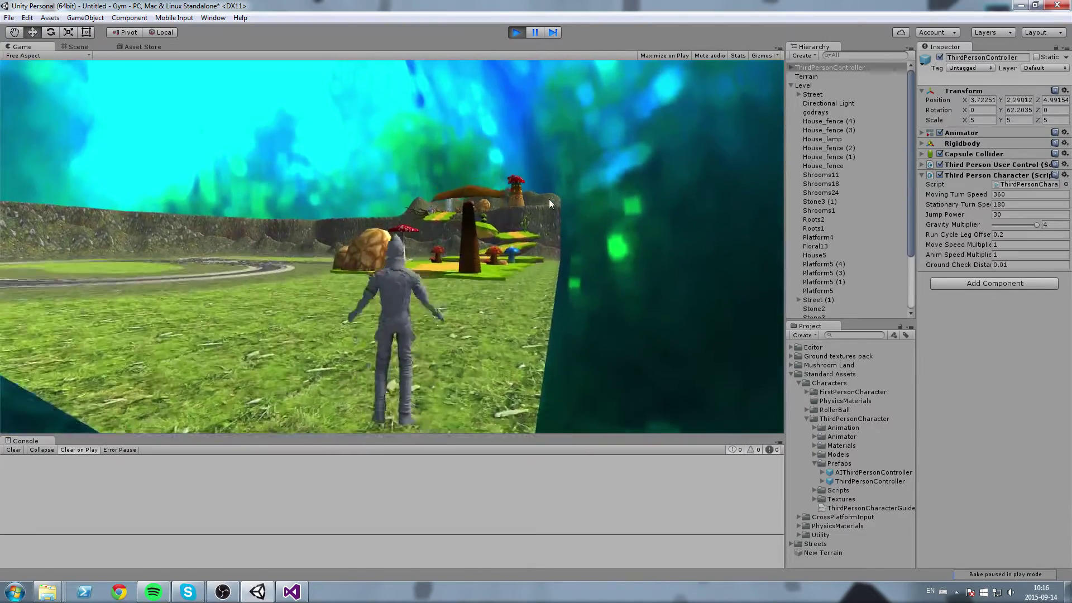
key("w")
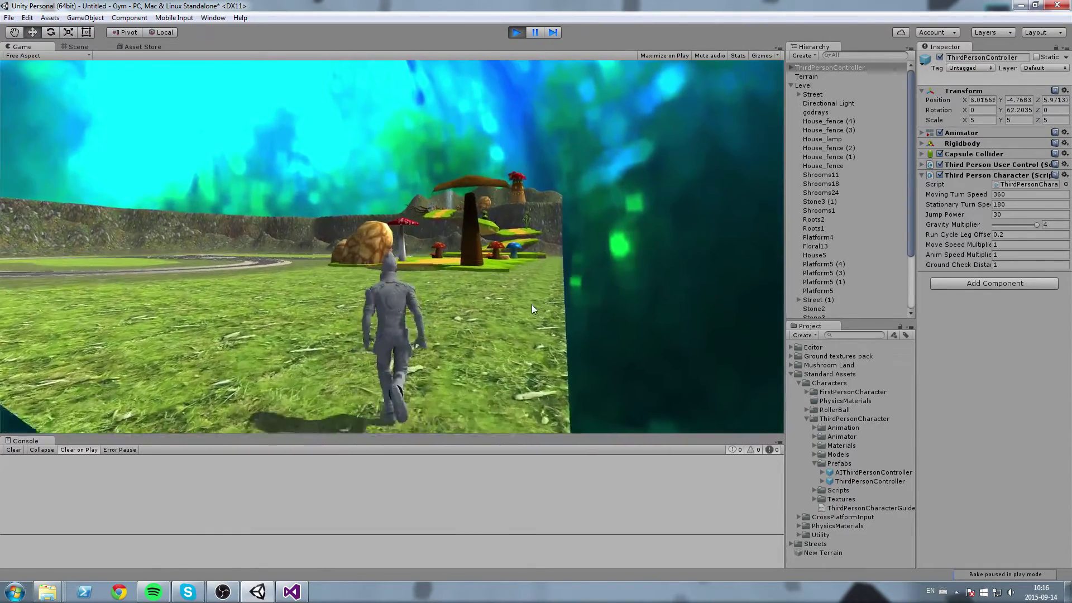
Step: Run the character onto the mushroom path and jump up the floating platforms past the curled plant to the higher green platform
key("space")
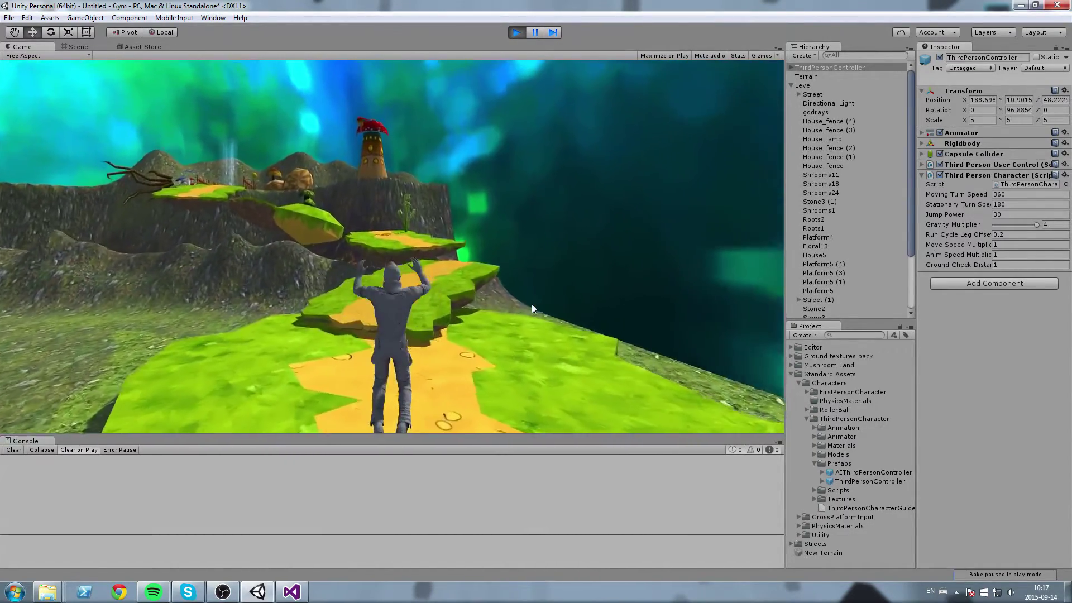
key("space")
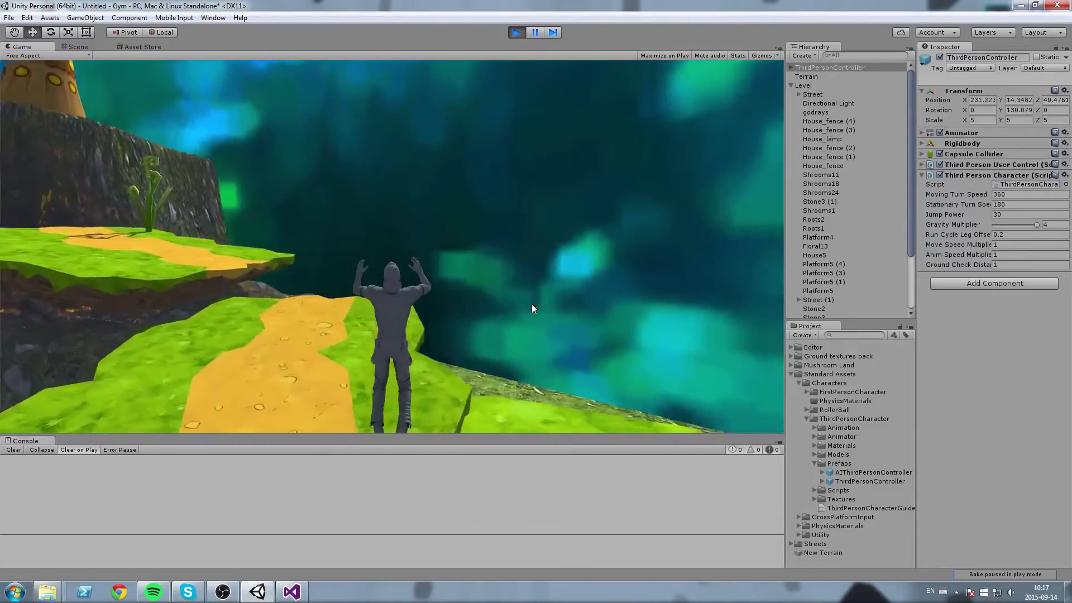
key("space")
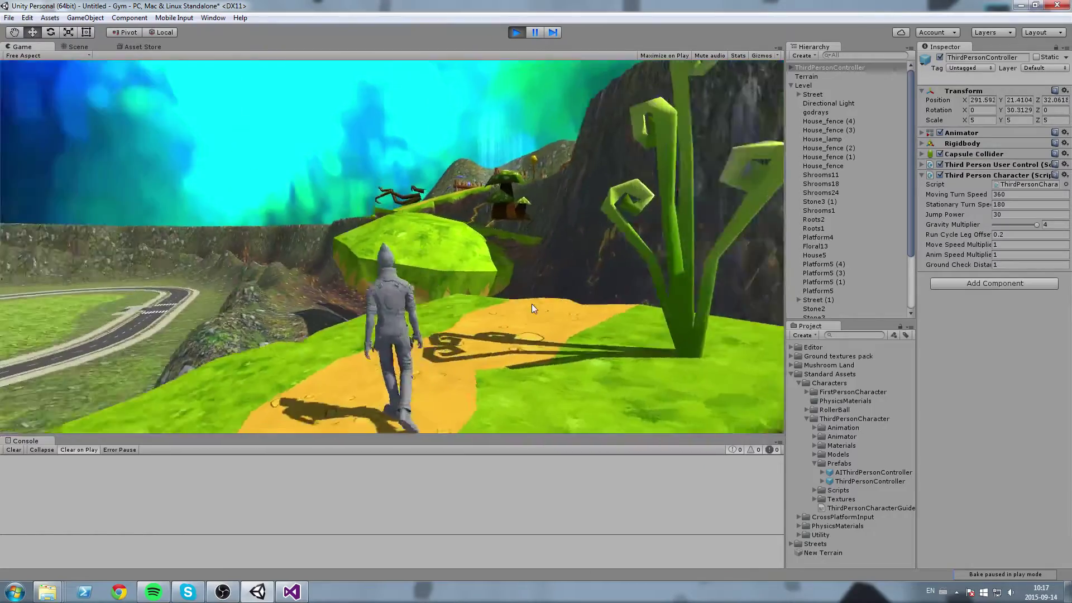
key("space")
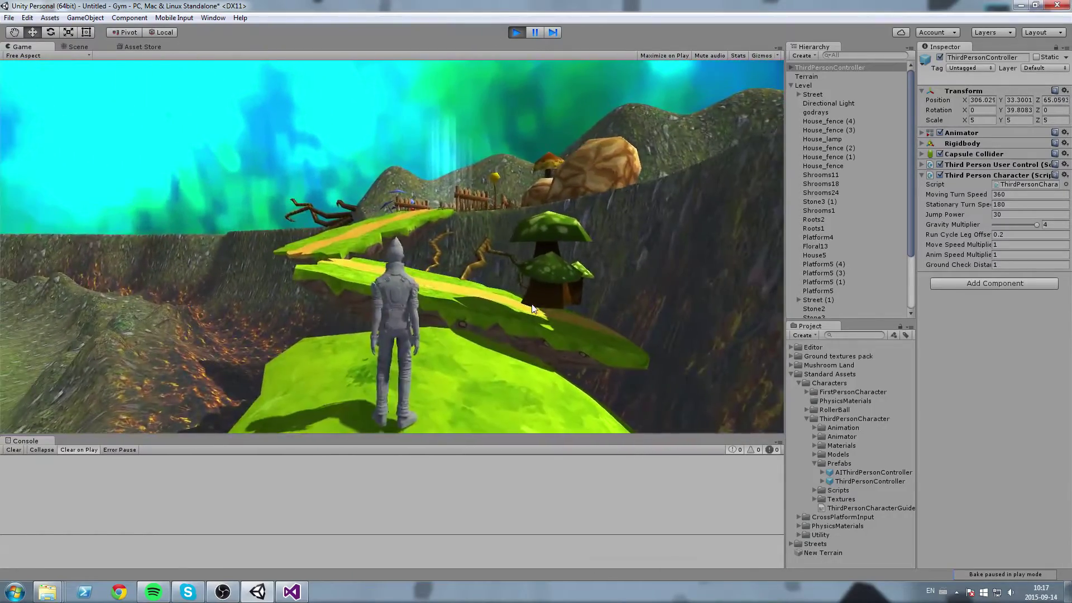
Step: Test jumping and turning around in both directions on the green platform, ending facing the next path platform
key("space")
key("d")
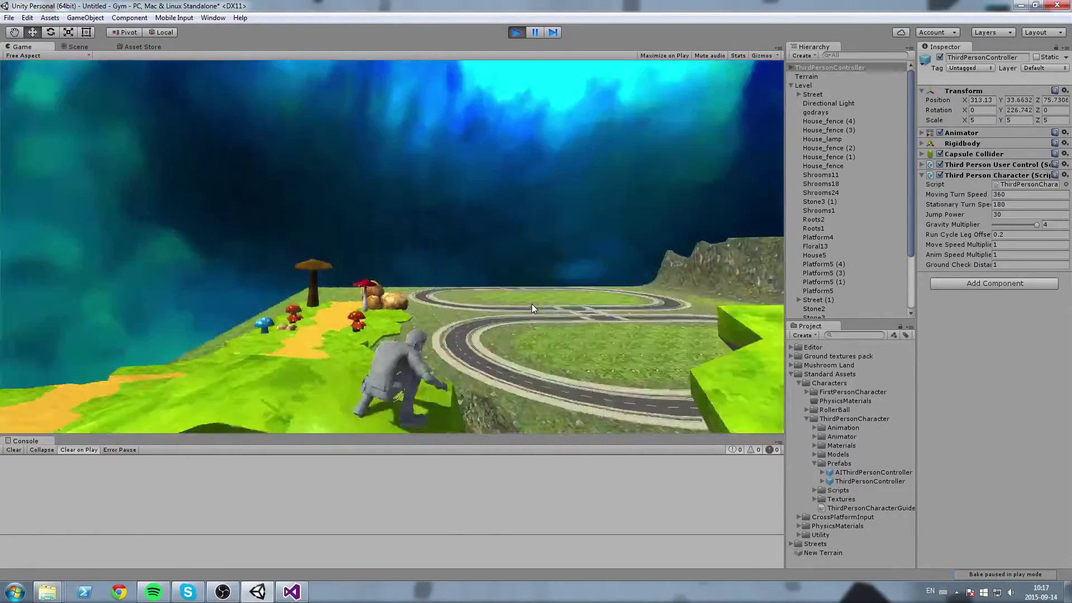
key("a")
key("space")
key("a")
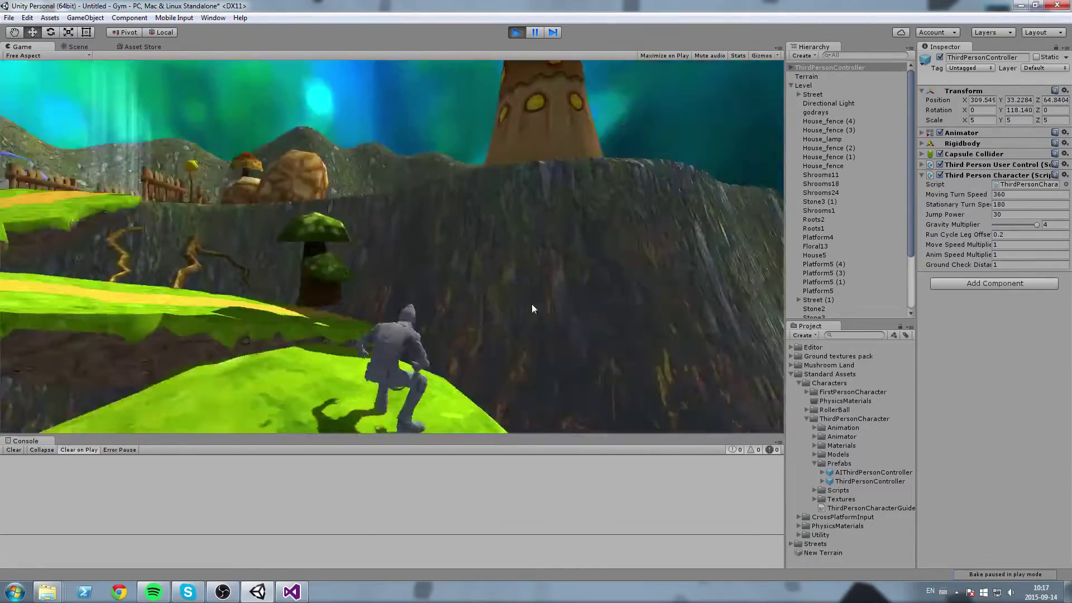
key("d")
key("w")
Step: Jump the character across the remaining path platforms onto the fenced plateau, turning to look around on the way
key("space")
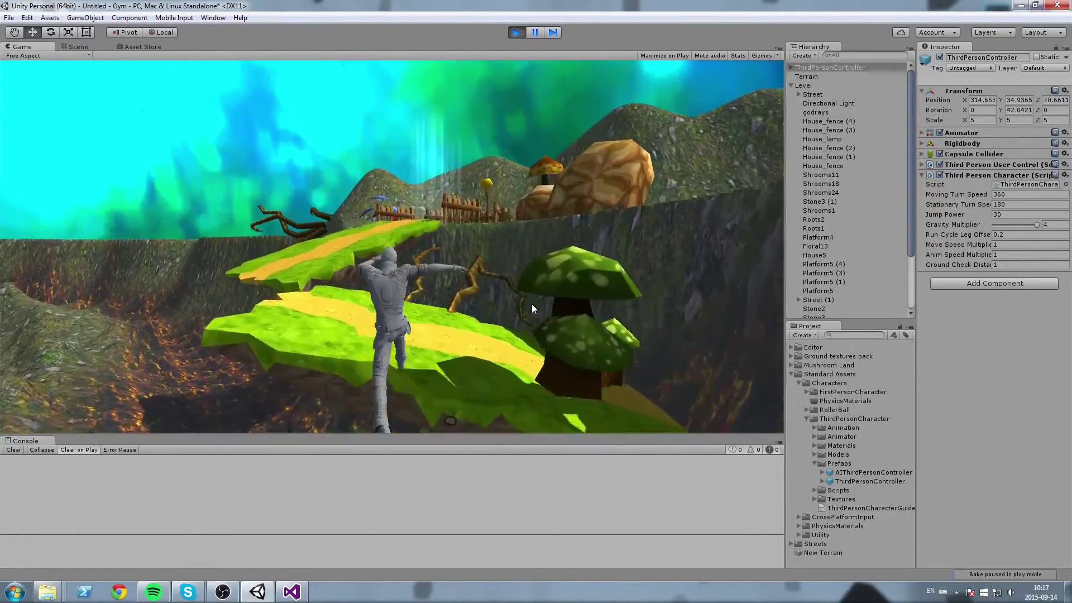
key("a")
key("d")
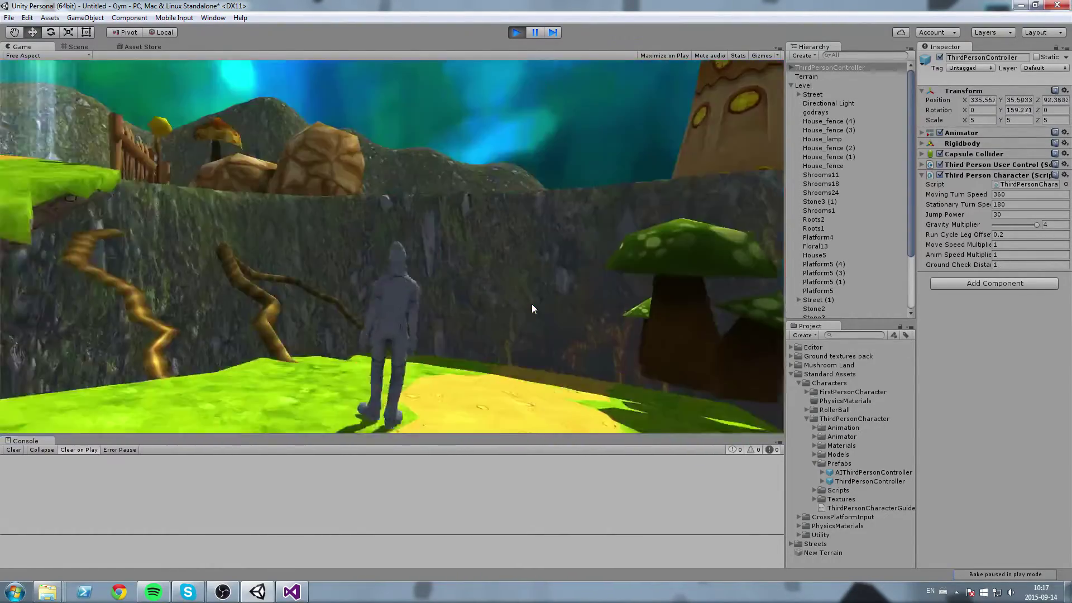
key("d")
key("w")
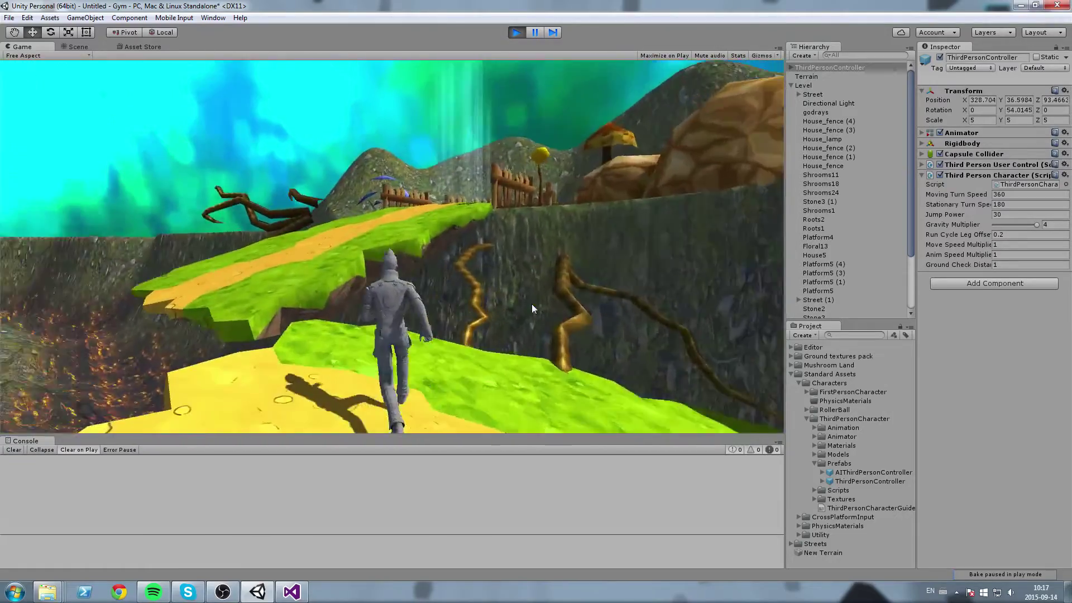
key("space")
key("w")
key("space")
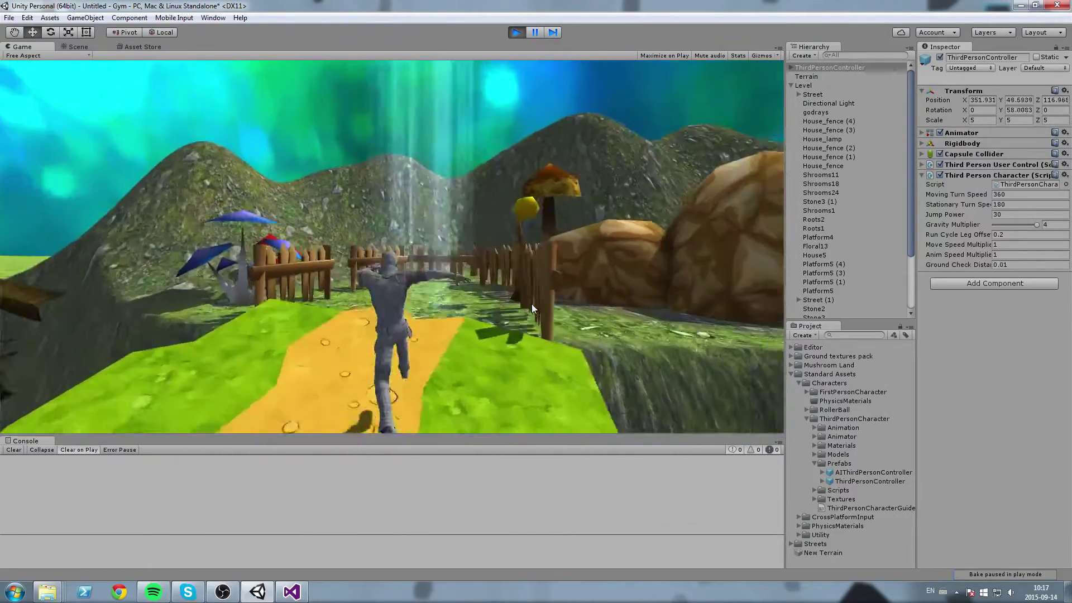
key("d")
key("a")
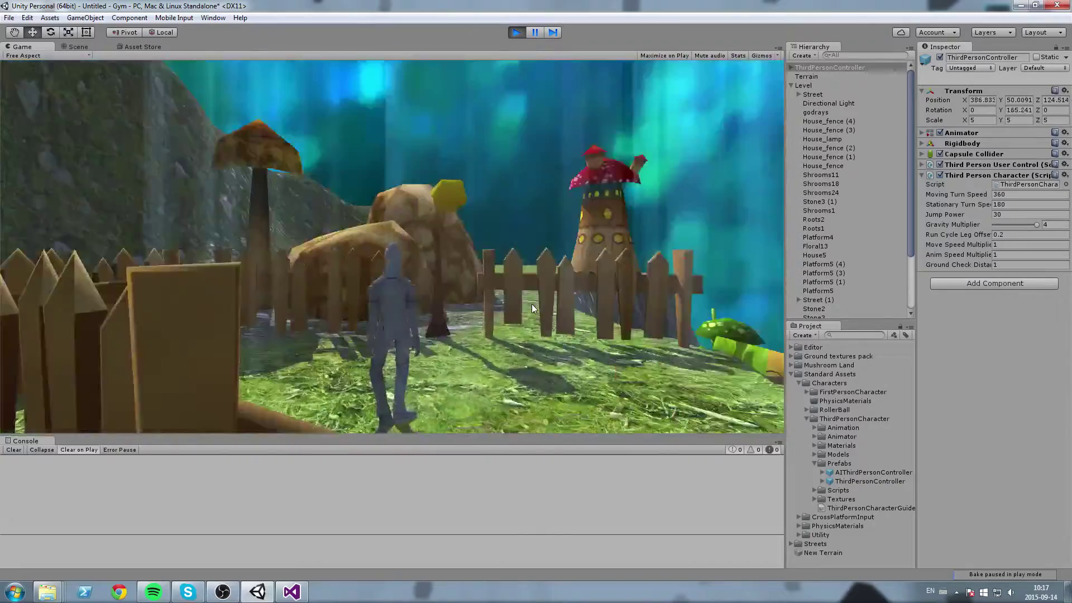
Step: Turn the character back, jump down from the fenced plateau toward the road, and stop the playback
key("a")
key("w")
key("space")
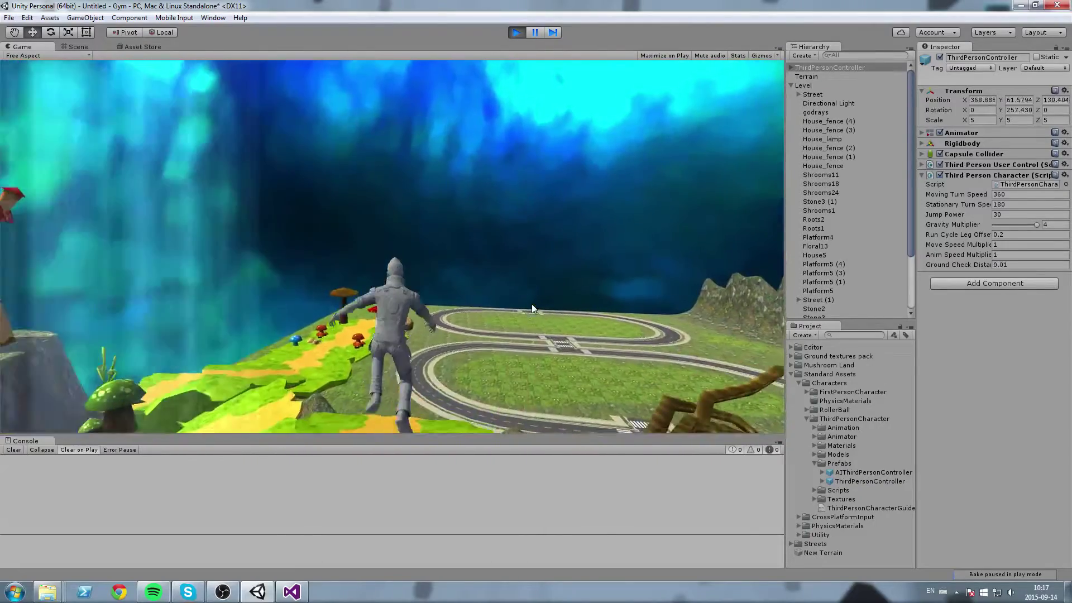
key("w")
key("space")
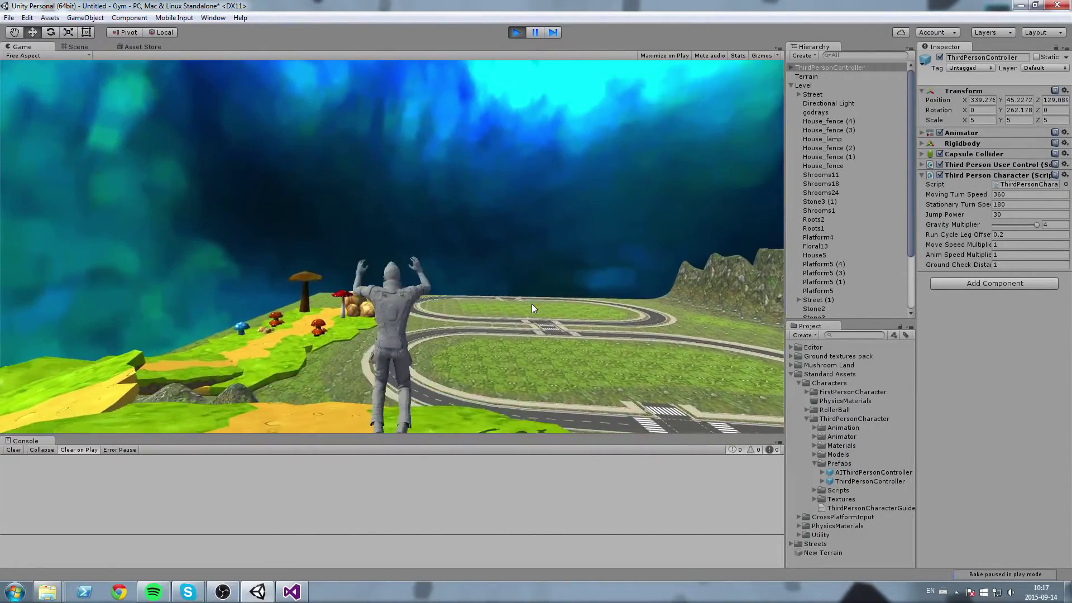
key("w")
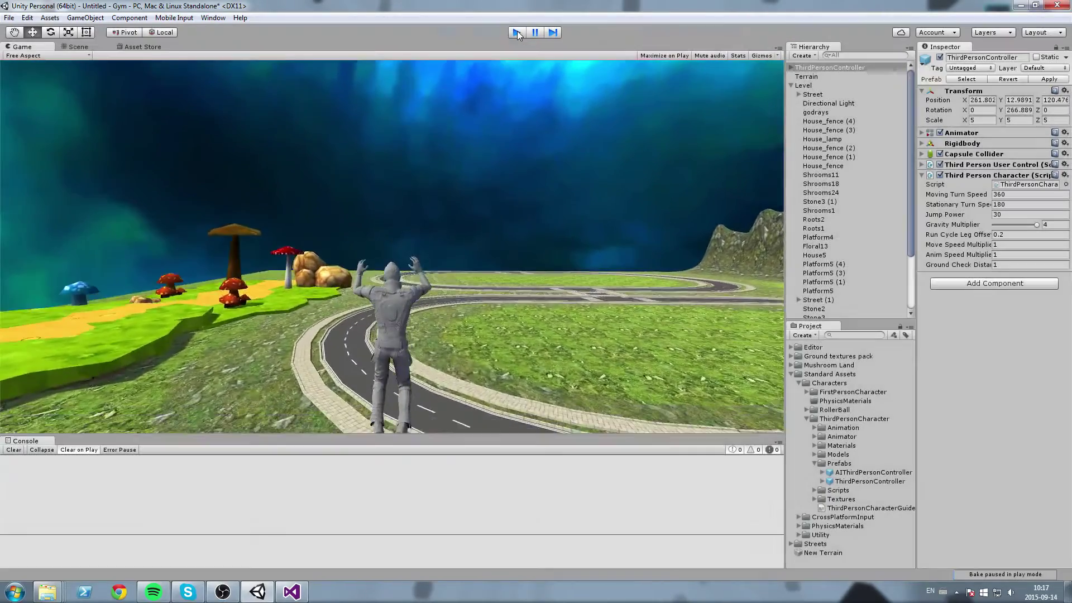
left_click(517, 32)
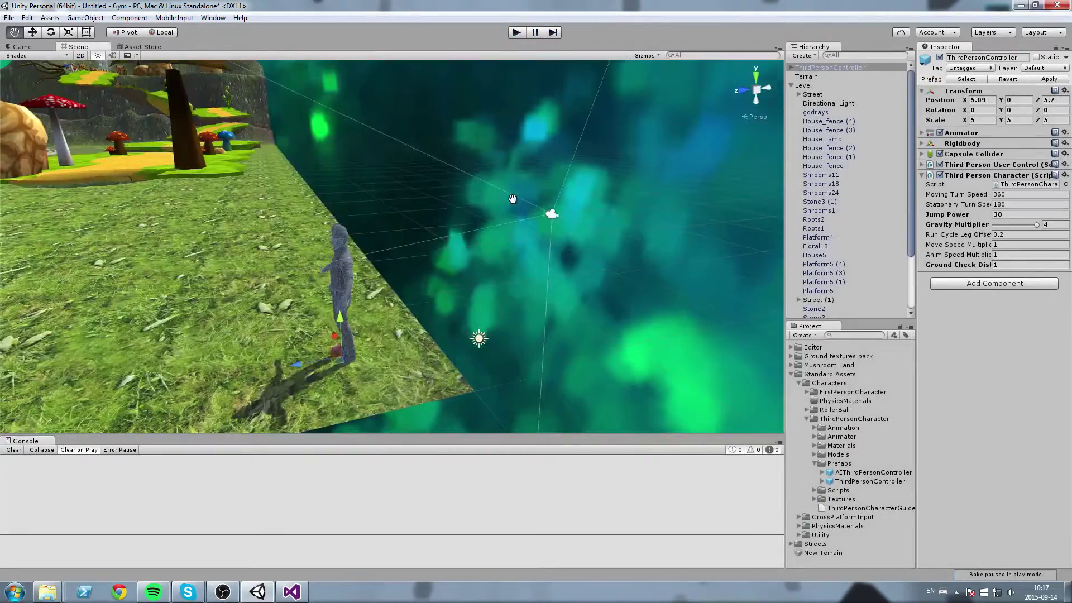
Step: Examine the mushrooms, boulders and platforms at the start of the path, checking which components Shrooms5 and Stone3 have
left_click(195, 188)
middle_click_drag(196, 188, 285, 351)
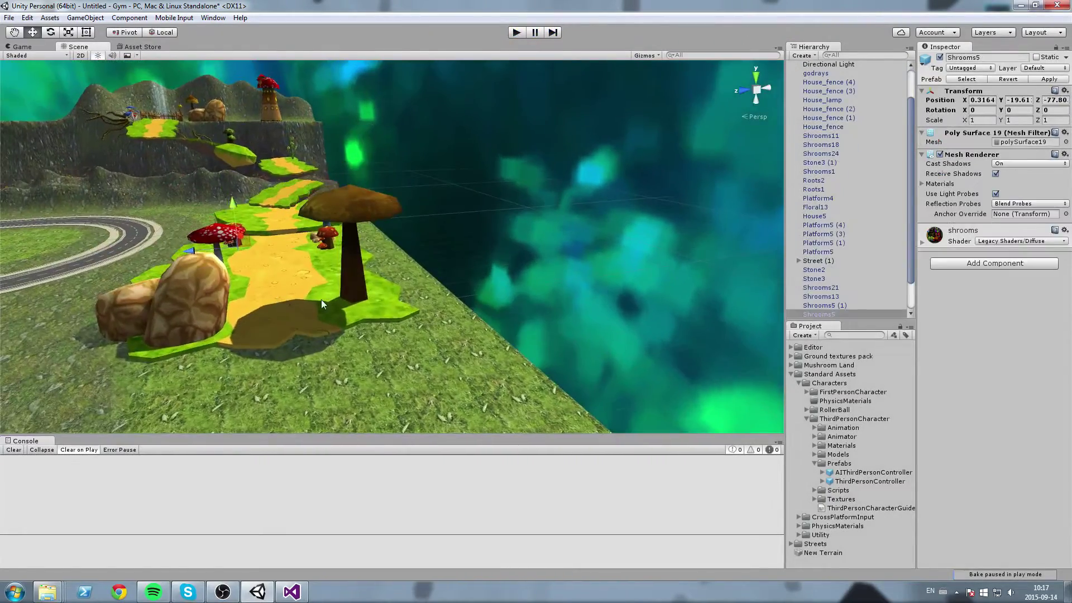
left_click(320, 300)
middle_click_drag(321, 300, 349, 416)
middle_click_drag(354, 341, 382, 383)
right_click_drag(302, 264, 365, 341)
left_click(205, 336)
middle_click_drag(205, 336, 437, 236)
scroll(397, 225, "up", 4)
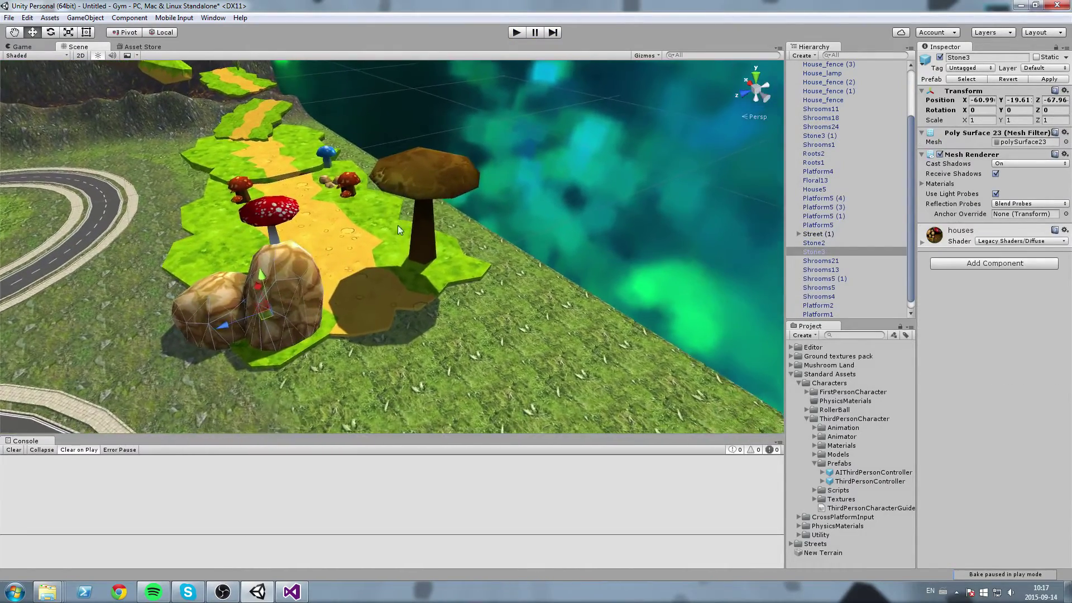
middle_click_drag(294, 268, 426, 271)
scroll(425, 271, "up", 2)
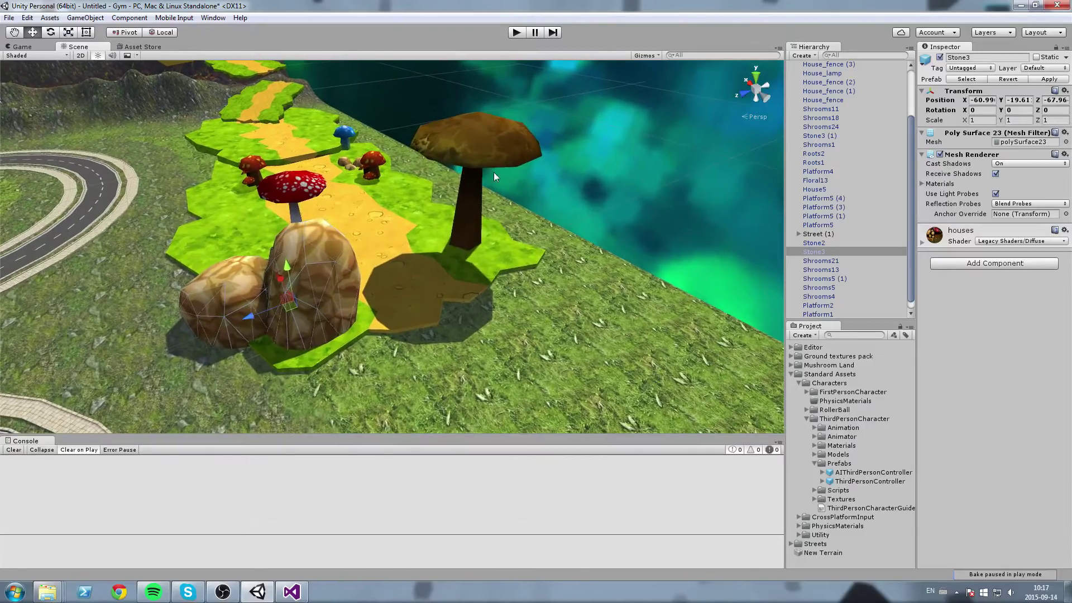
Step: Play the scene, run the character into the boulder and the tall brown mushroom to test their collisions, and stop the playback
left_click(517, 33)
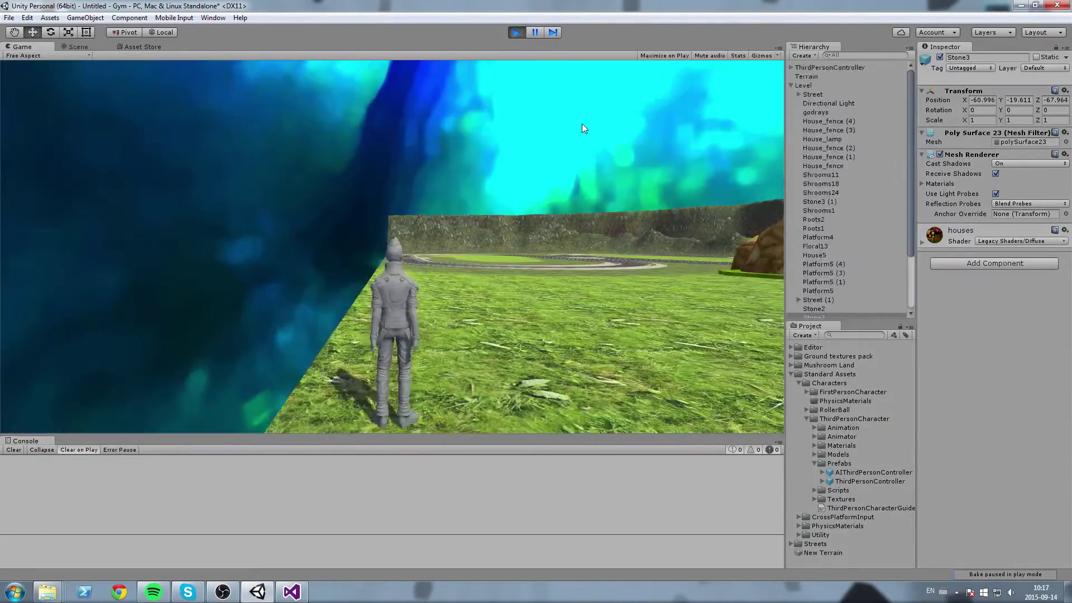
key("w")
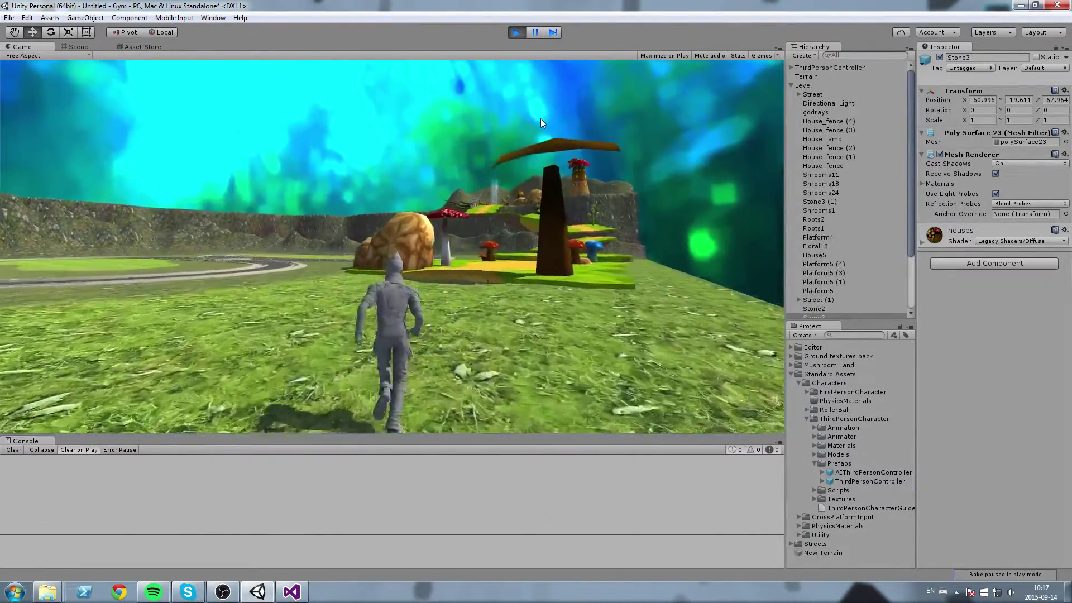
key("w")
key("space")
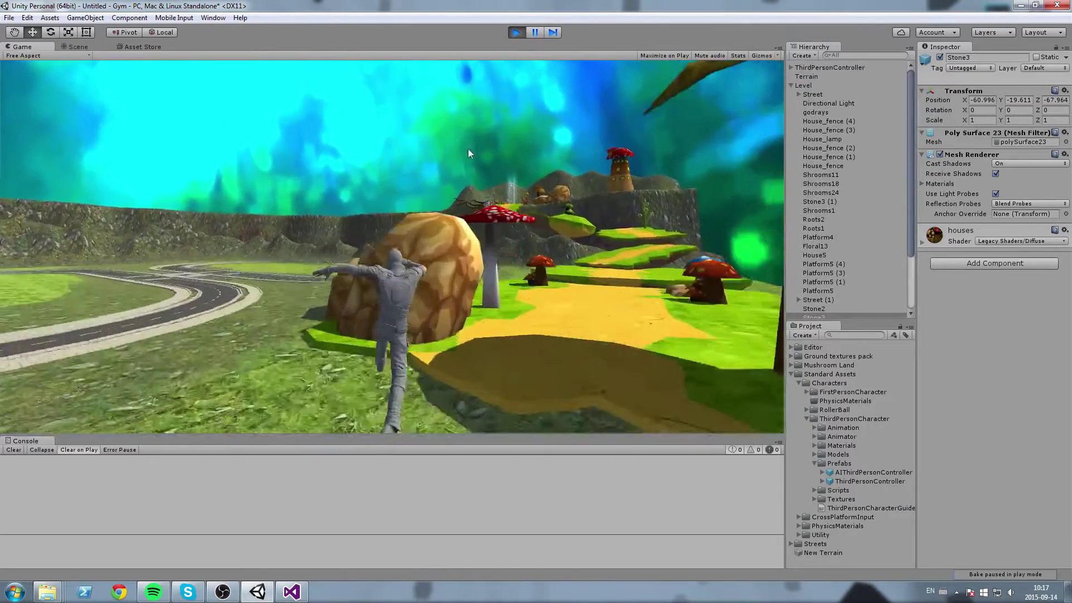
key("d")
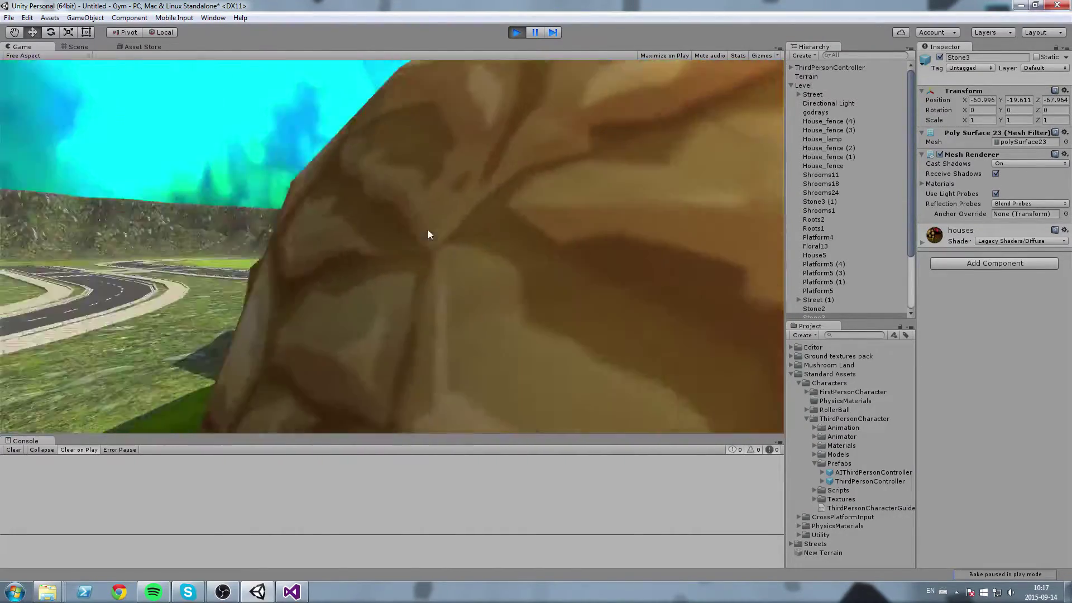
key("w")
key("d")
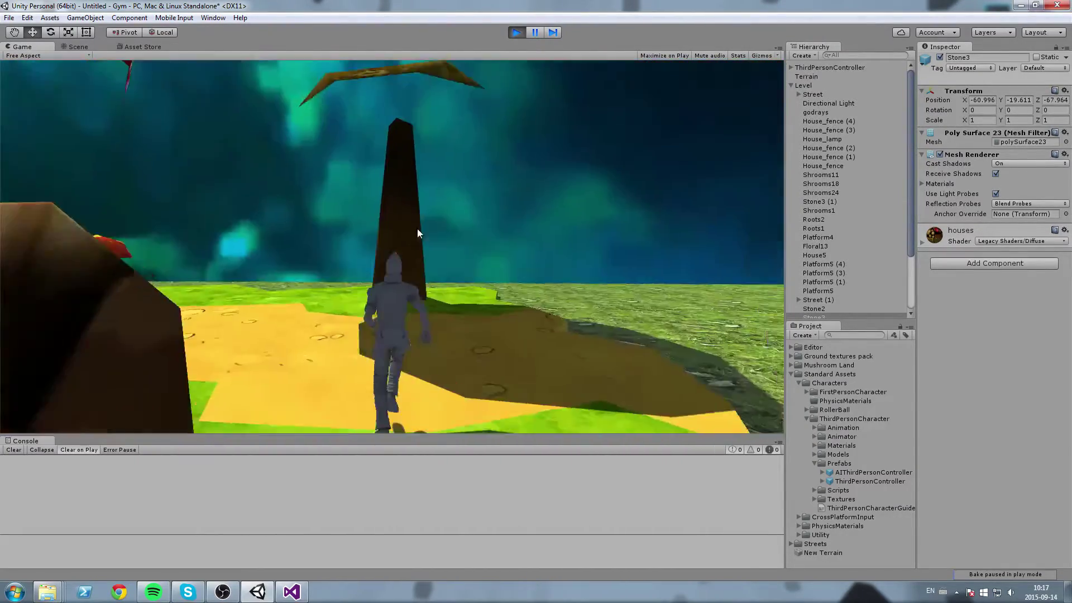
key("w")
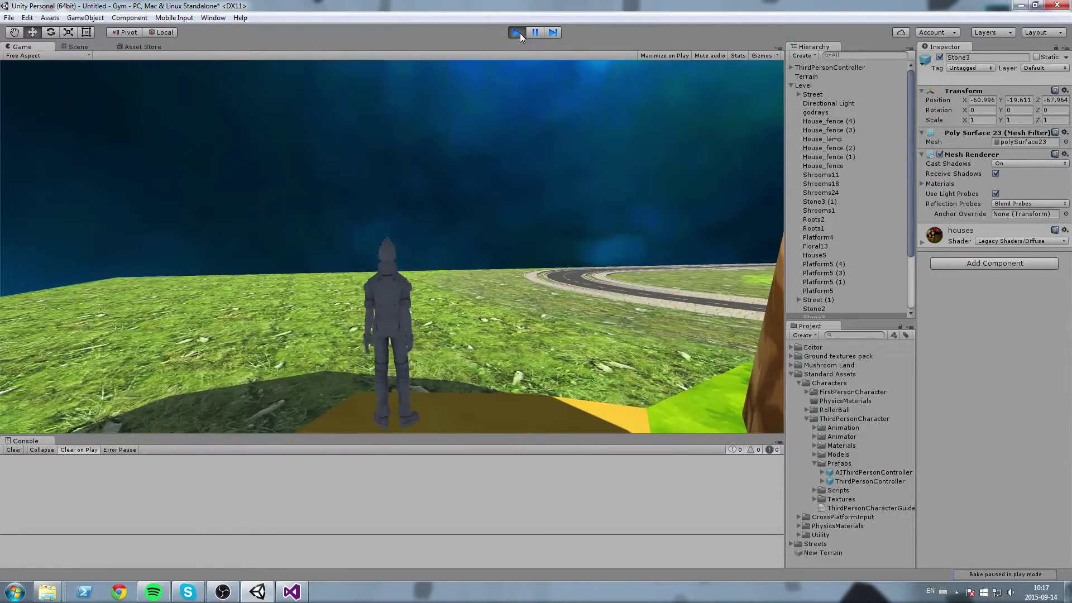
left_click(516, 31)
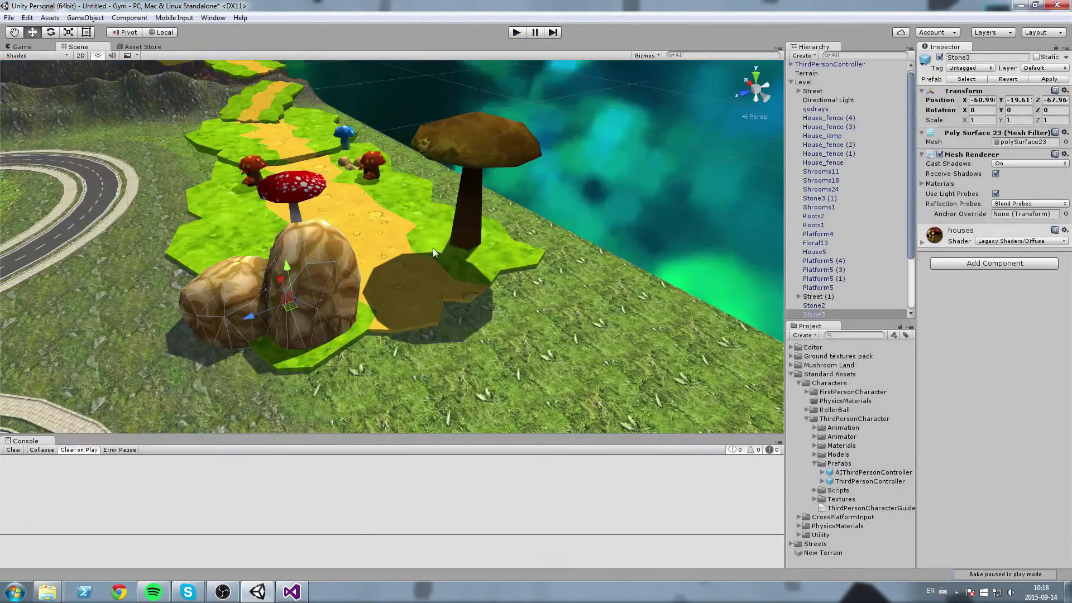
Step: Add a Mesh Collider to the boulders, the mushrooms and Platform1, Platform2, Platform4, Platform5 and Platform5 (1), all selected together
left_click(463, 113)
left_click(462, 133)
left_click(326, 273, "shift")
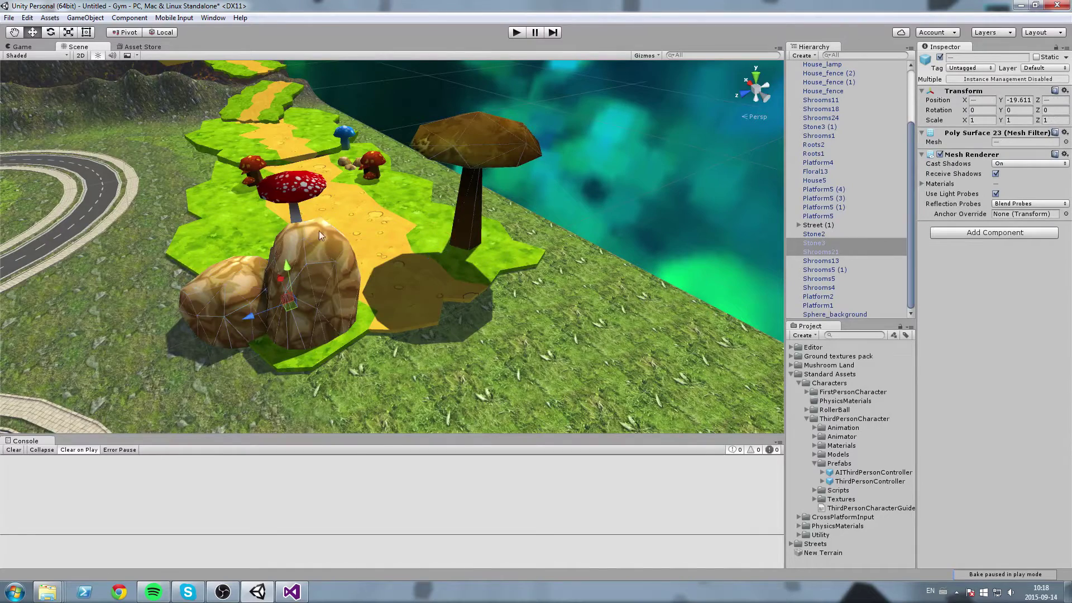
left_click(371, 157, "shift")
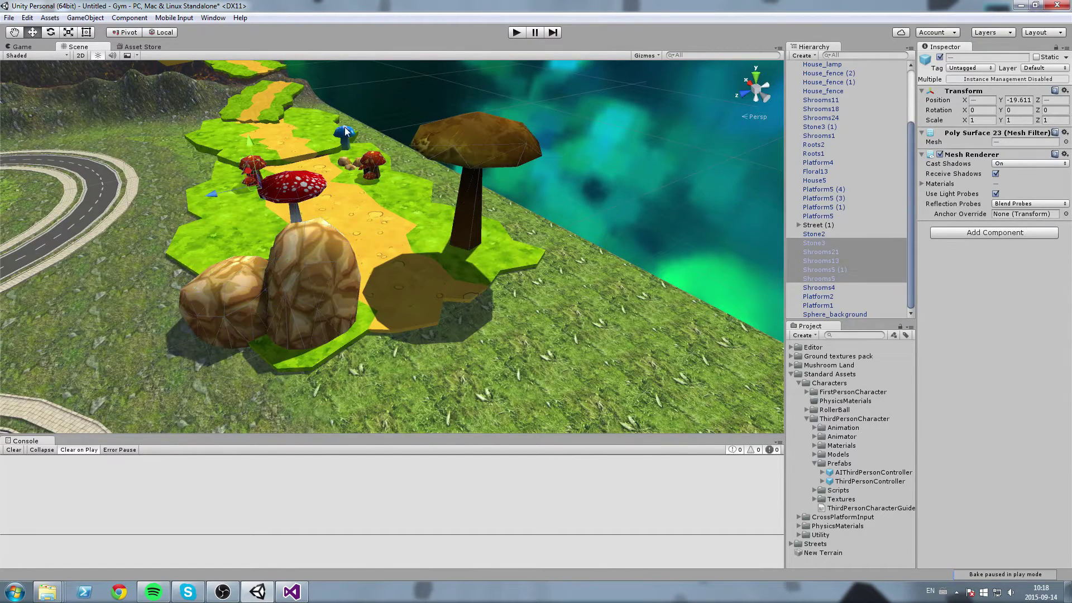
middle_click_drag(340, 134, 366, 168)
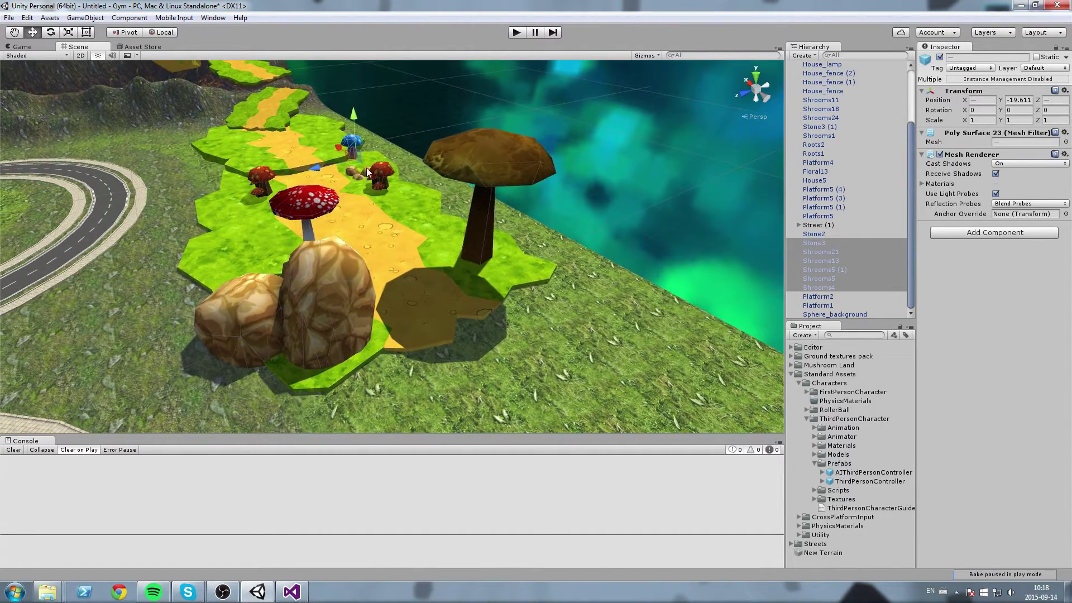
middle_click_drag(398, 297, 434, 325)
left_click(413, 264, "shift")
middle_click_drag(386, 266, 392, 284)
left_click(316, 117, "shift")
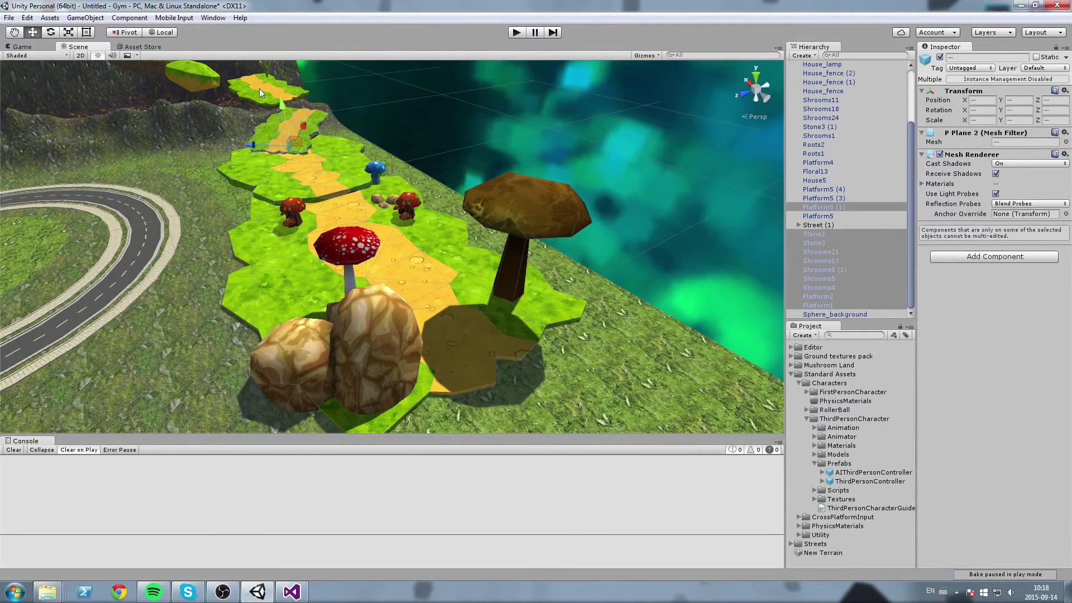
left_click(259, 89, "shift")
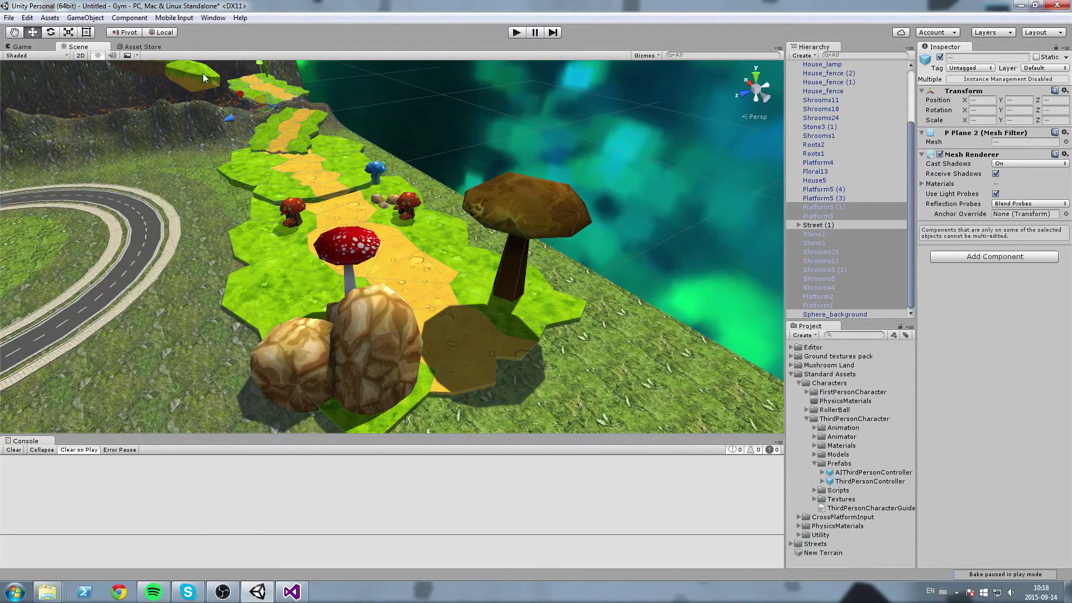
left_click(971, 260)
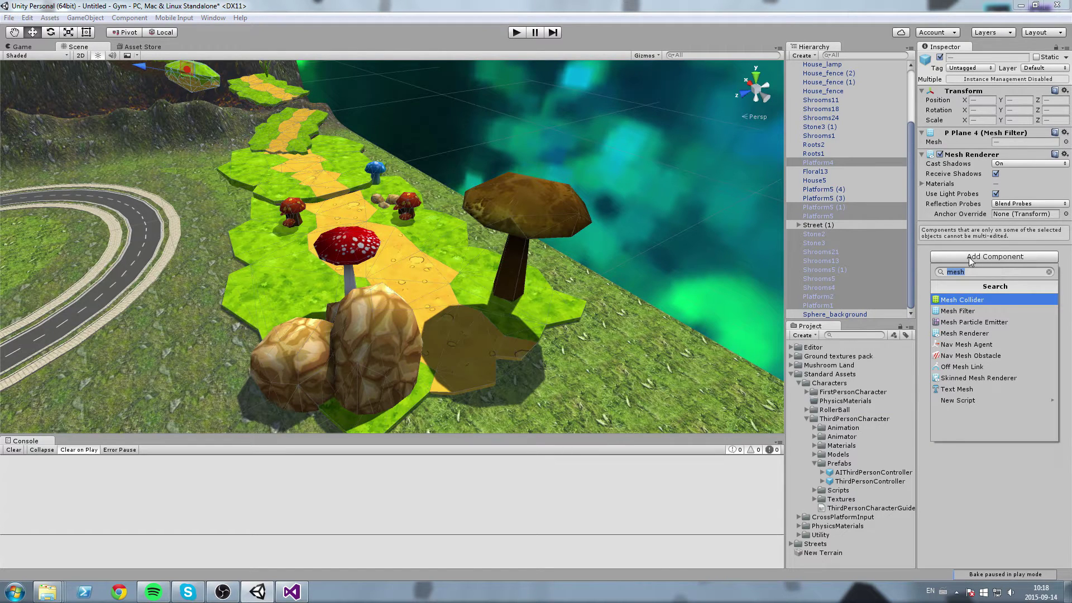
type("MeshCo")
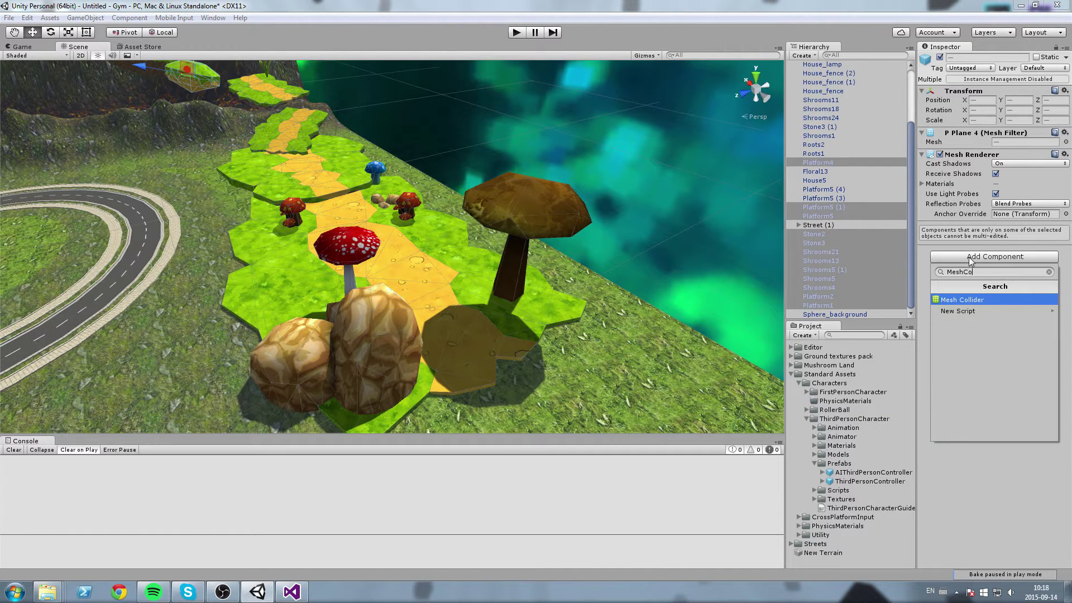
key("Return")
Step: Play the scene, run the character across the grass to the boulders at the start of the path, and jump against them
left_click(523, 33)
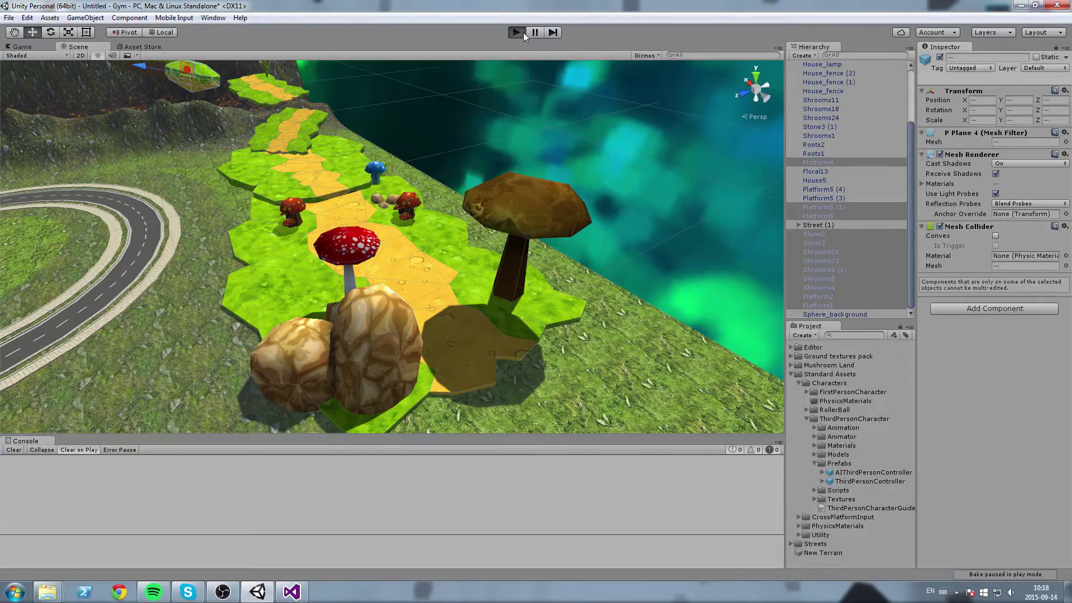
key("w")
key("d")
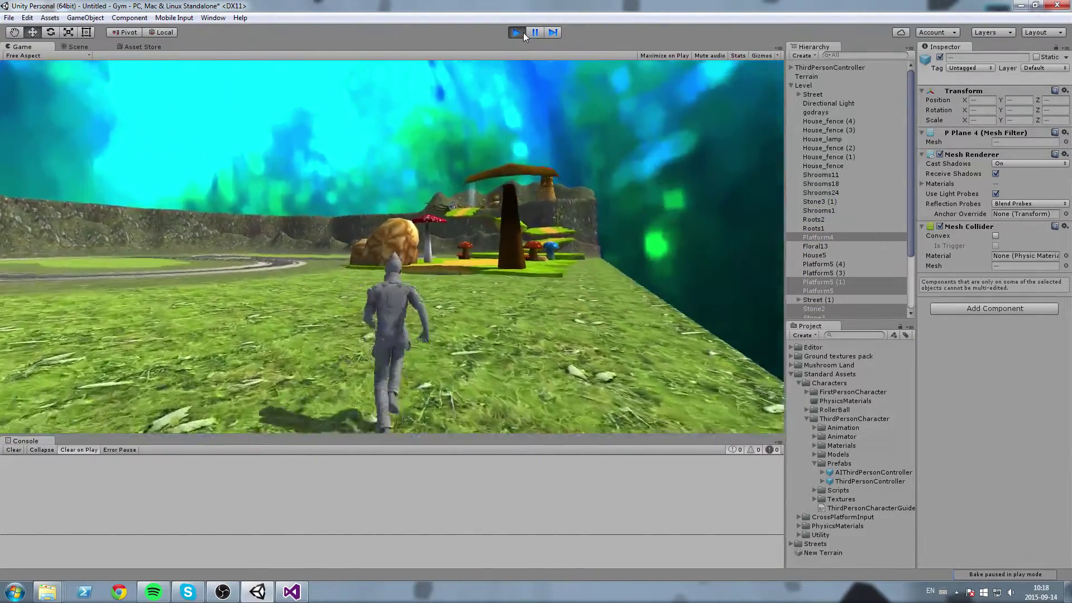
key("d")
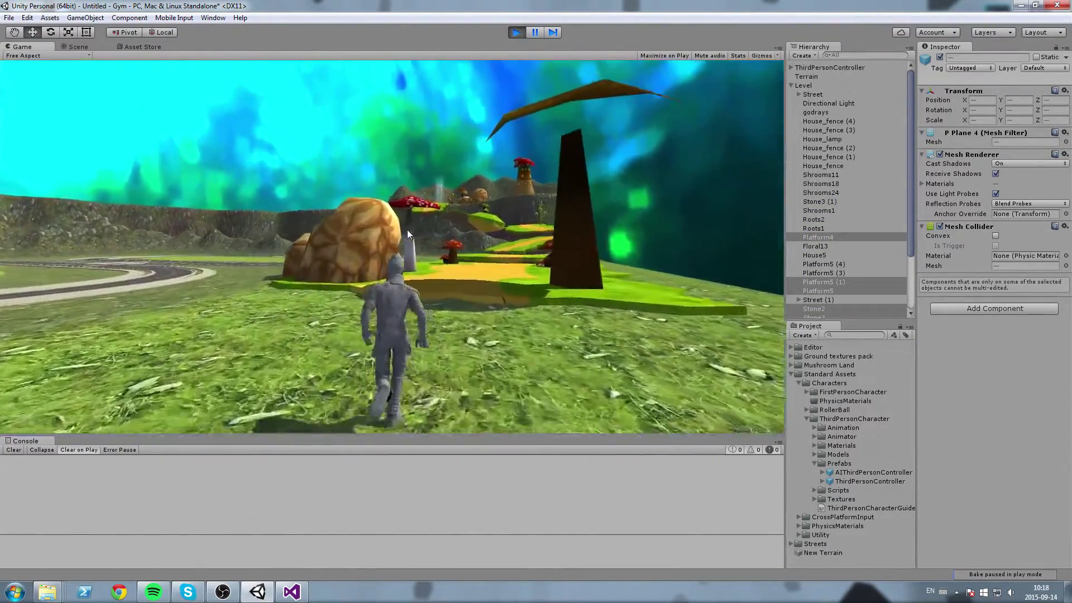
key("space")
key("d")
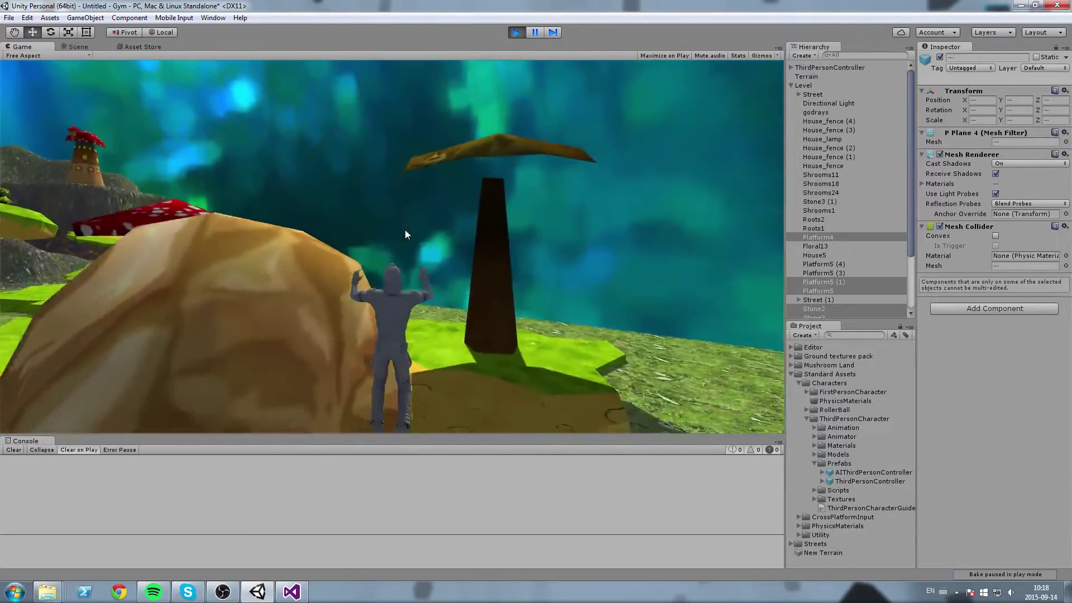
Step: Turn the character beside the tall boulder and jump repeatedly around it to test its collision
key("a")
key("d")
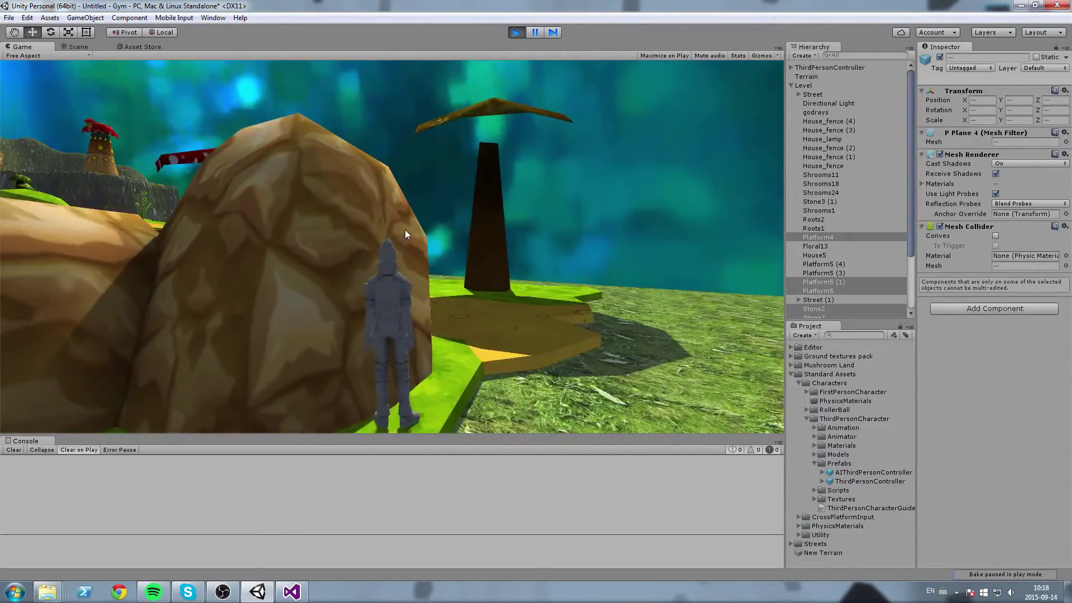
key("space")
key("d")
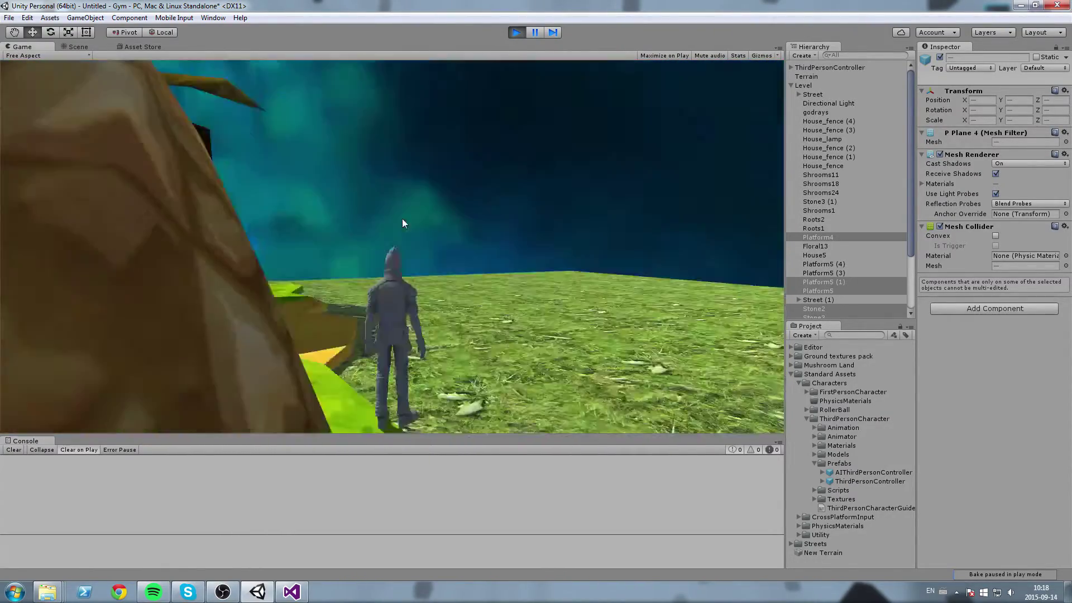
key("a")
key("space")
key("d")
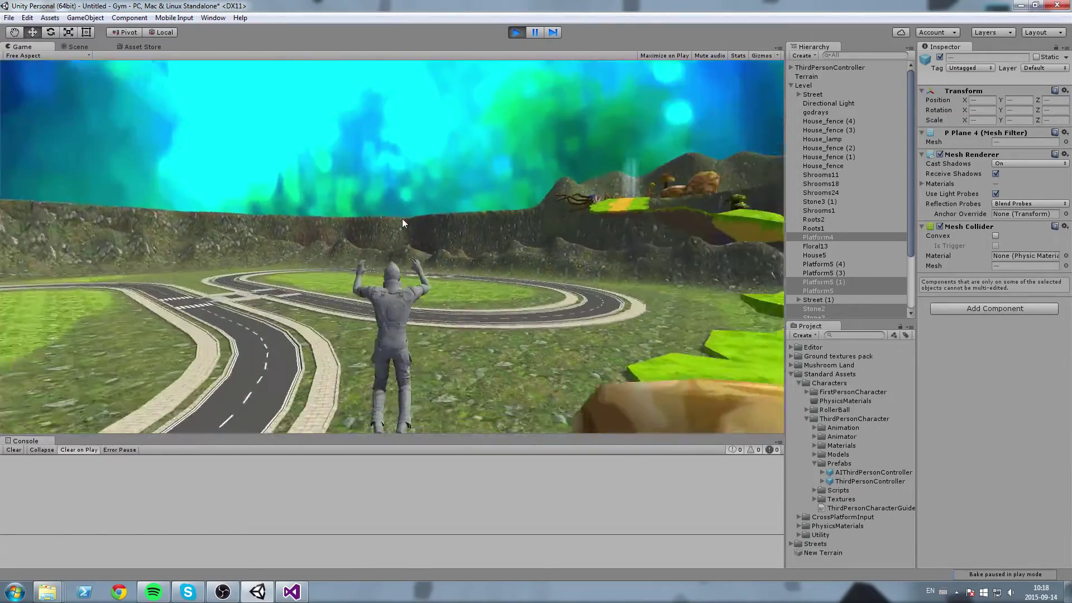
Step: Run the character past the boulders, jump onto the first grass platform, and head along its yellow path between the red mushrooms
key("d")
key("w")
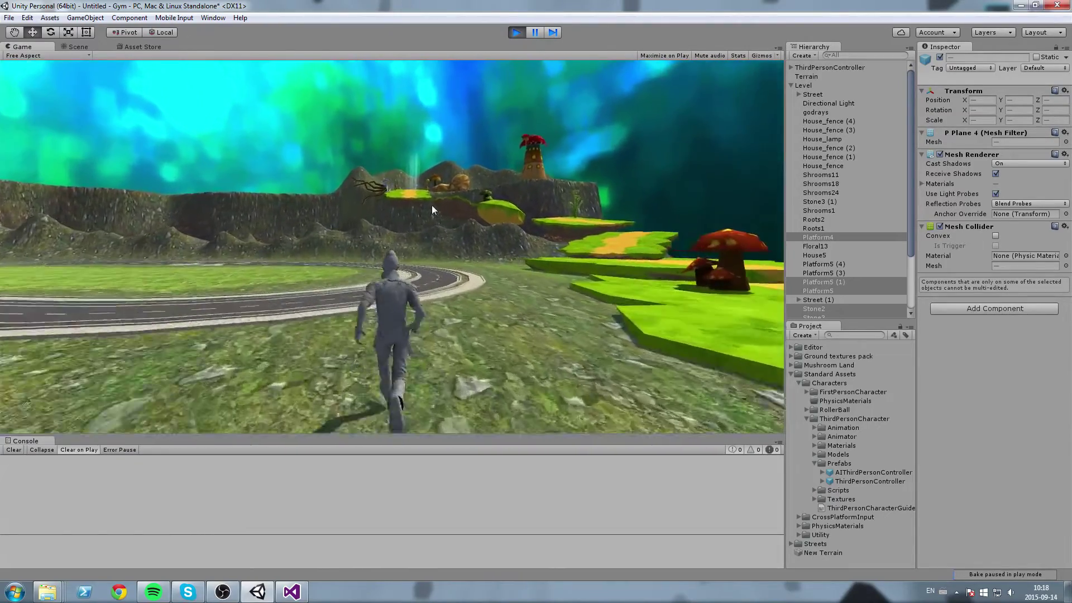
key("w")
key("d")
key("space")
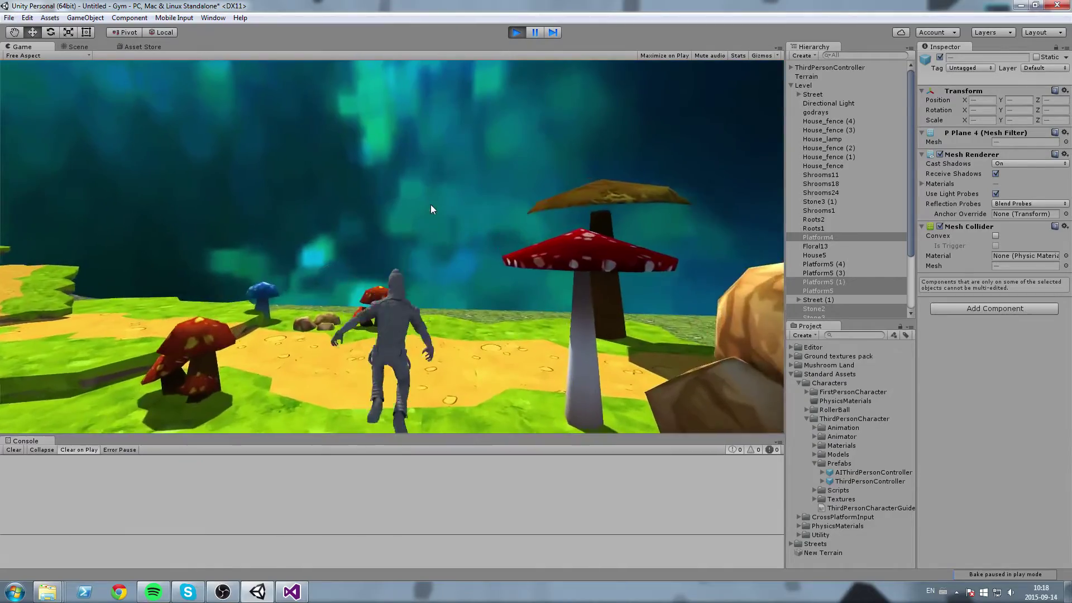
key("w")
key("d")
key("a")
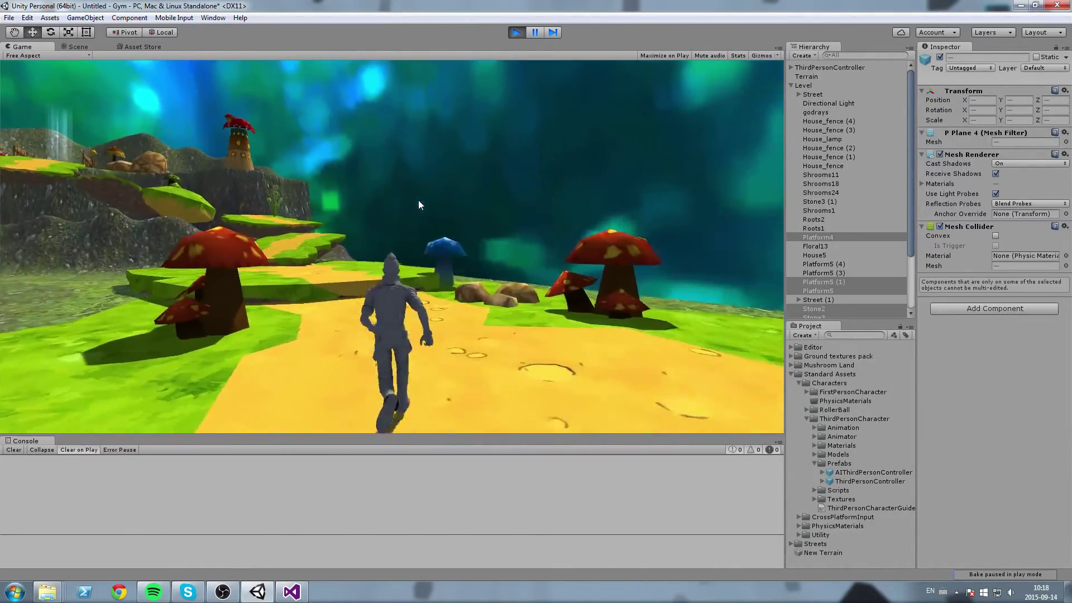